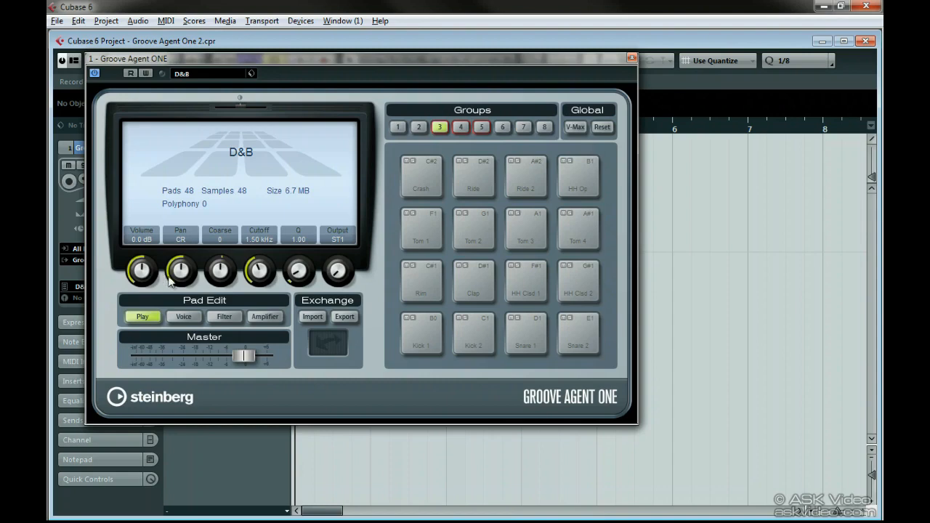
- Look through the Voice, Filter and Amplifier parameters in Pad Edit and return to the Play parameters
{"action": "left_click", "coordinate": [191, 317]}
{"action": "left_click", "coordinate": [224, 316]}
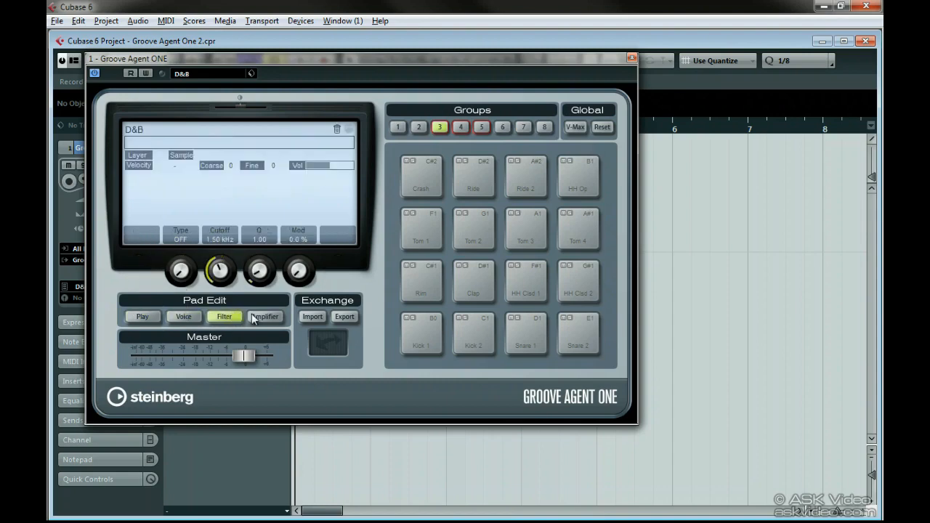
{"action": "left_click", "coordinate": [260, 317]}
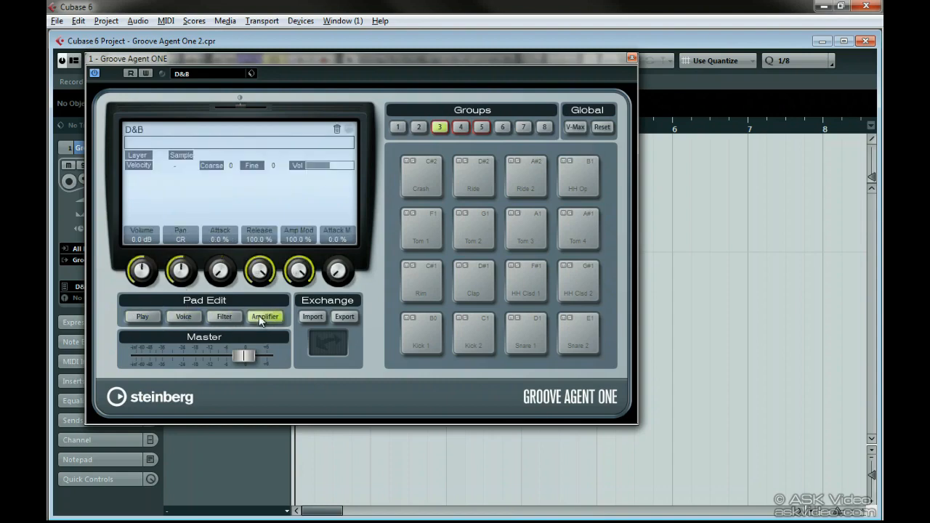
{"action": "left_click", "coordinate": [183, 317]}
{"action": "left_click", "coordinate": [222, 318]}
{"action": "left_click", "coordinate": [254, 317]}
{"action": "left_click", "coordinate": [145, 316]}
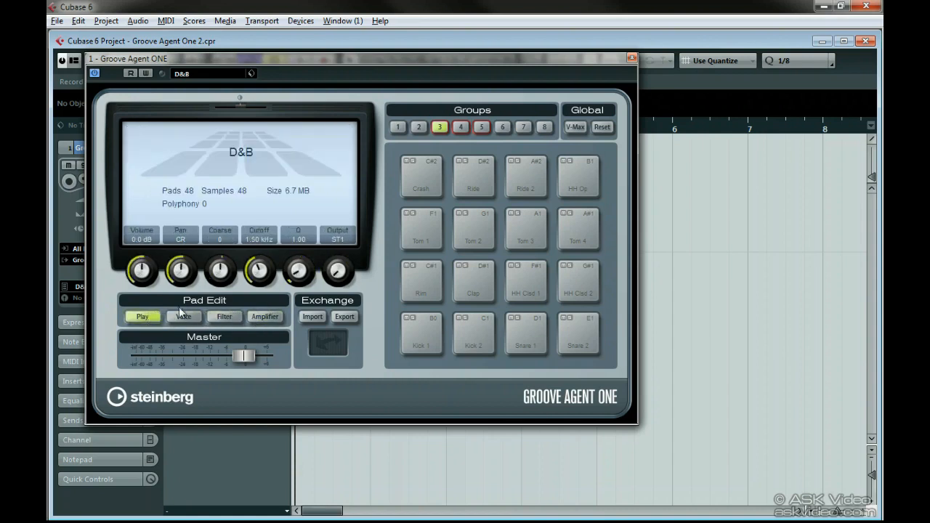
- Raise the filter cutoff to 2.09 kHz and compare it between the Filter and Play parameters
{"action": "left_click", "coordinate": [230, 317]}
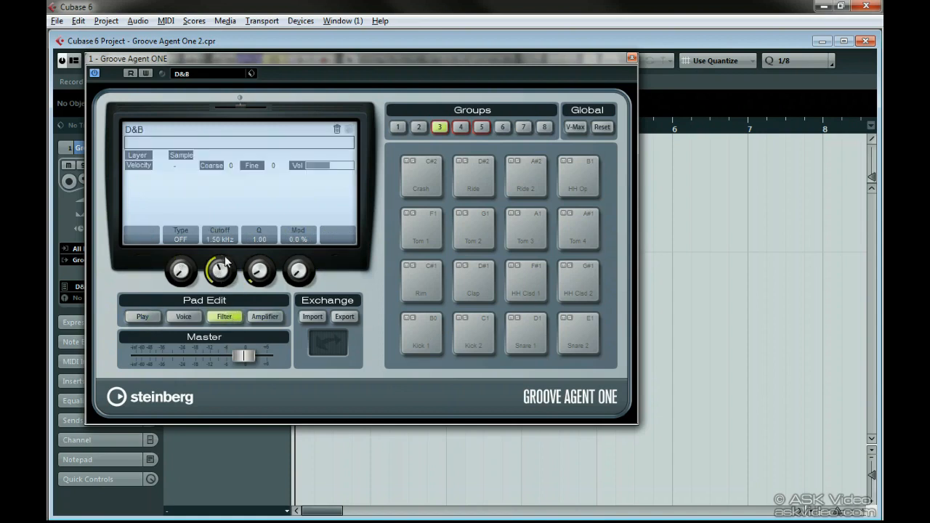
{"action": "mouse_move", "coordinate": [228, 275]}
{"action": "left_mouse_down"}
{"action": "mouse_move", "coordinate": [226, 289]}
{"action": "mouse_move", "coordinate": [225, 268]}
{"action": "left_mouse_up"}
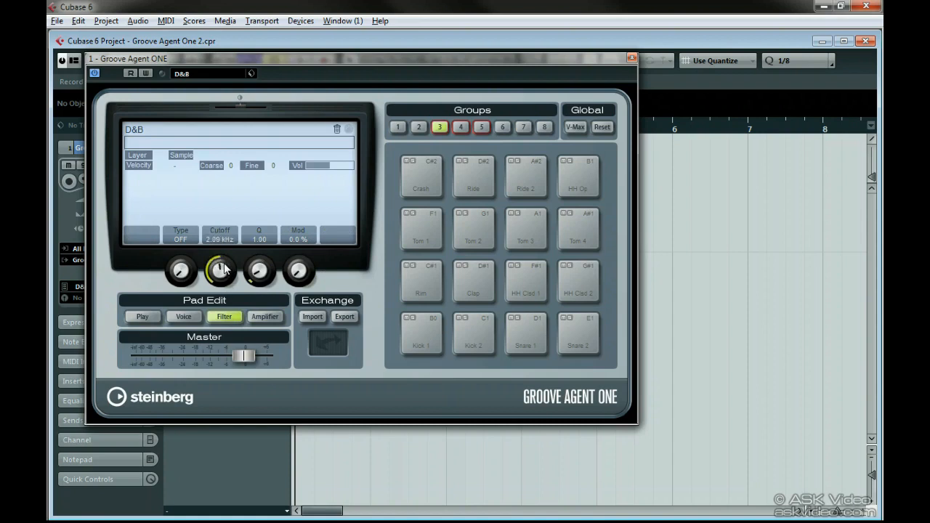
{"action": "left_click", "coordinate": [143, 318]}
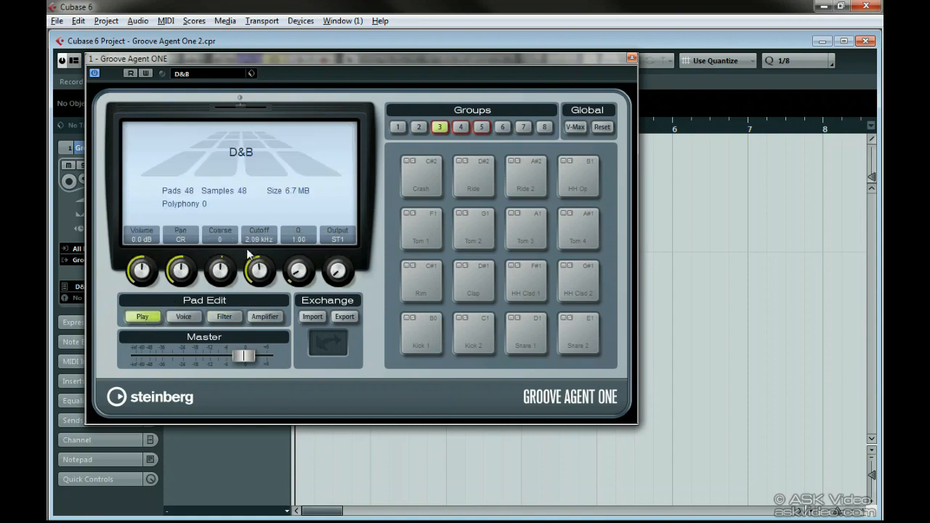
{"action": "left_click", "coordinate": [225, 316]}
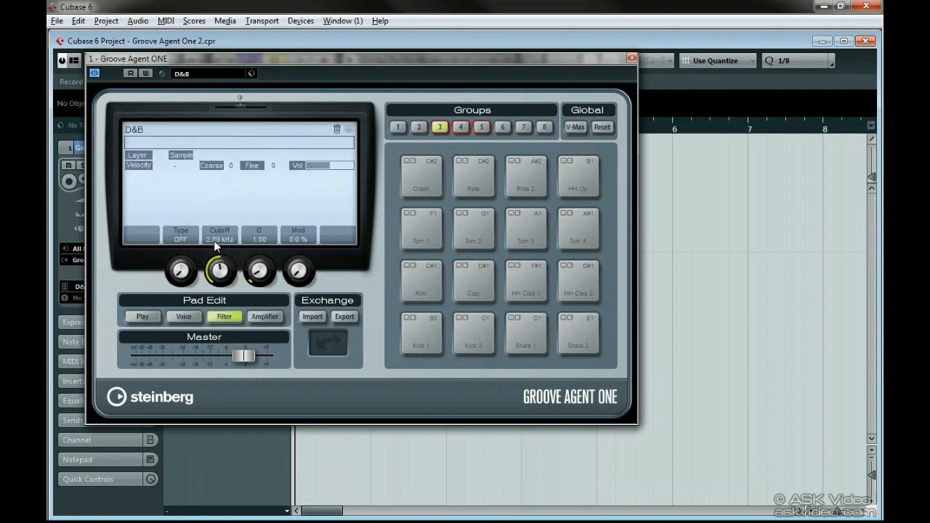
{"action": "left_click", "coordinate": [149, 316]}
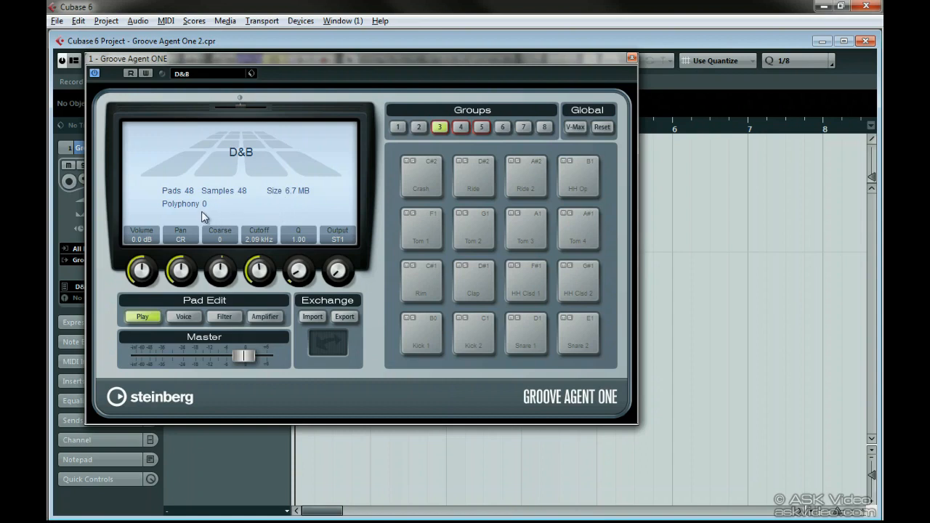
- Audition the Tom 1, Tom 2 and Rim pads and display the Rim pad's voice settings
{"action": "left_click", "coordinate": [418, 228]}
{"action": "left_click", "coordinate": [416, 229]}
{"action": "left_click", "coordinate": [468, 240]}
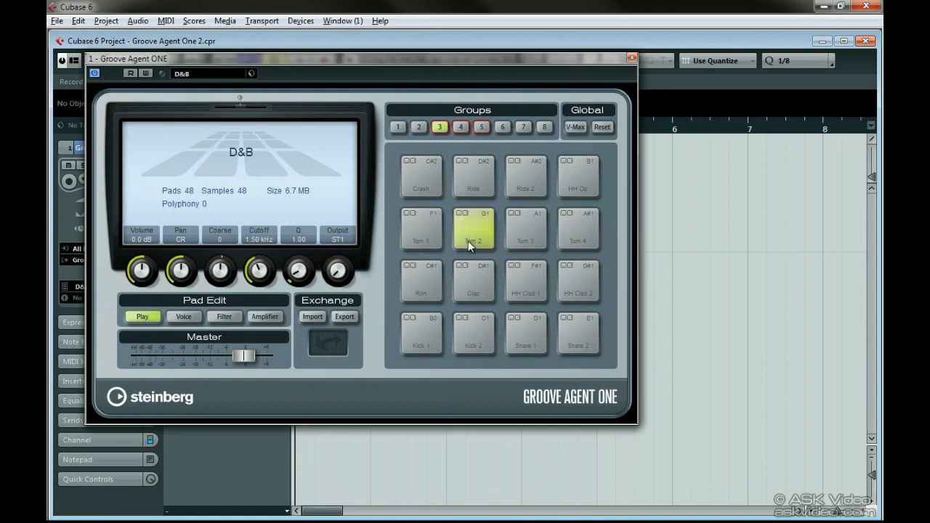
{"action": "left_click", "coordinate": [468, 241]}
{"action": "left_click", "coordinate": [419, 292]}
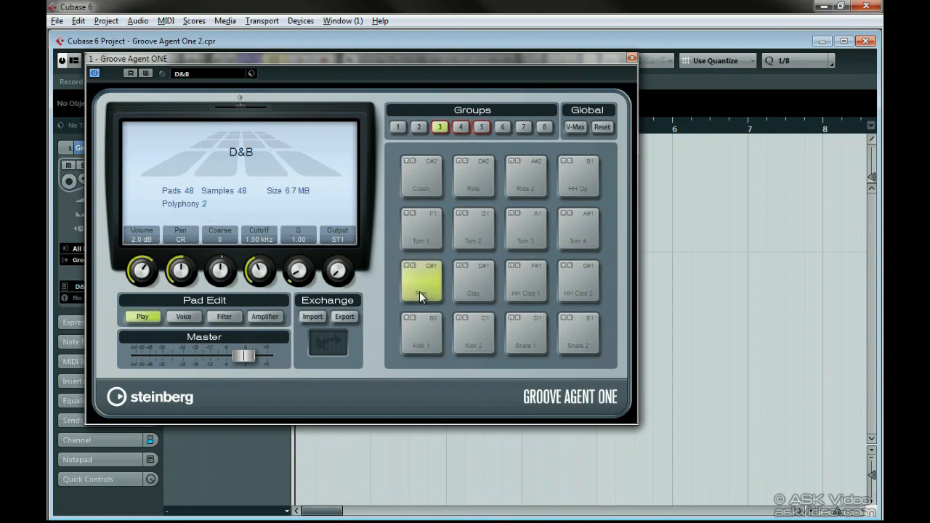
{"action": "left_click", "coordinate": [420, 291]}
{"action": "left_click", "coordinate": [420, 291]}
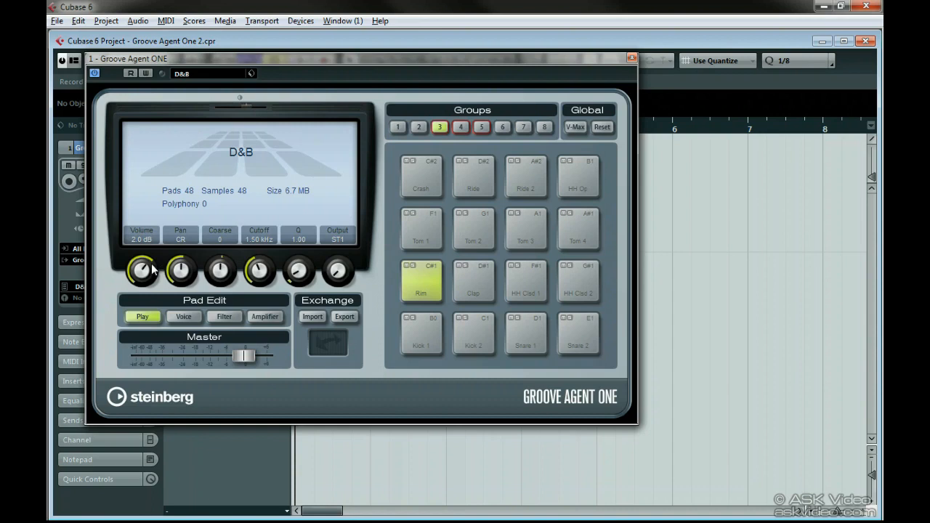
{"action": "left_click", "coordinate": [183, 317]}
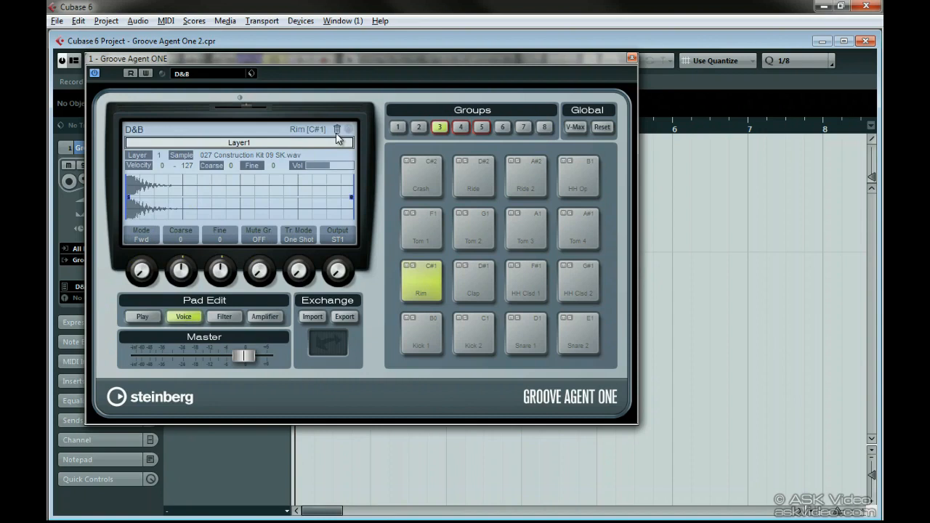
- Delete the Snare 10 sample from the A3 pad in group 4
{"action": "left_click", "coordinate": [460, 127]}
{"action": "left_click", "coordinate": [580, 186]}
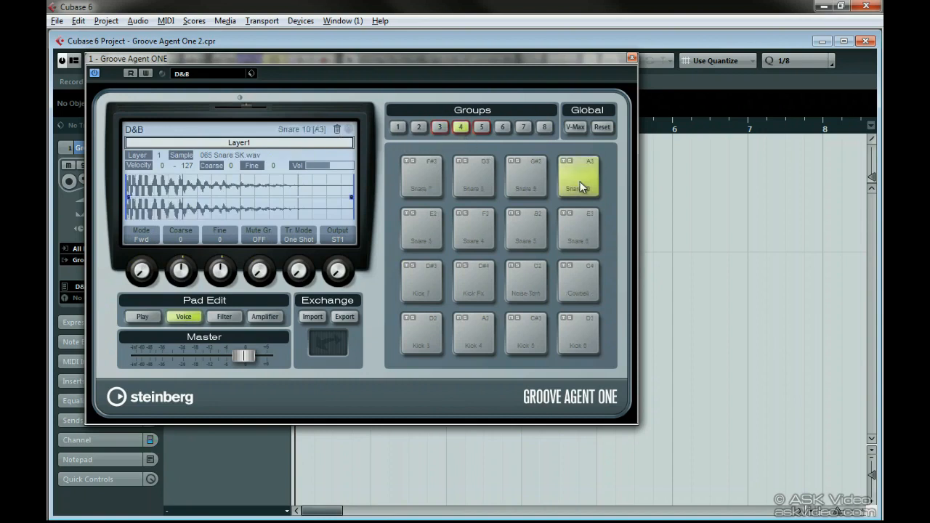
{"action": "left_click_drag", "start_coordinate": [579, 187], "coordinate": [339, 132]}
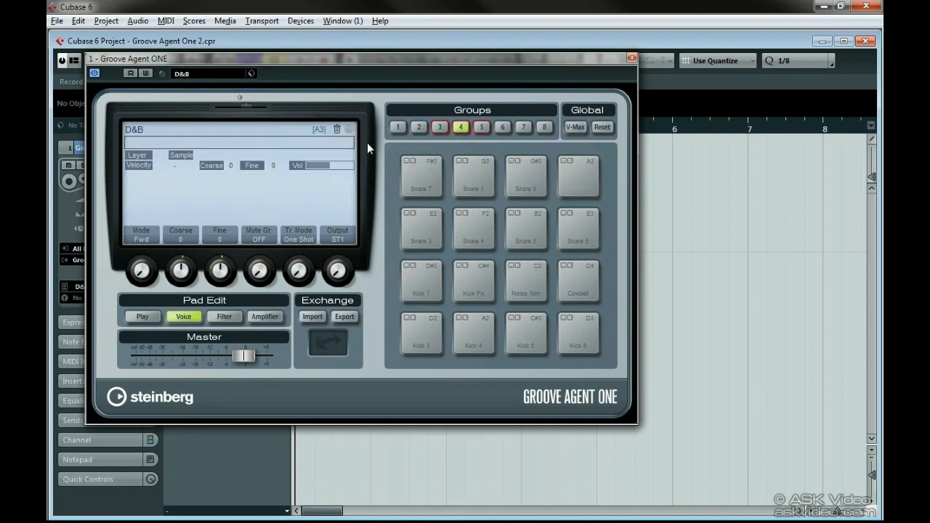
- Return to pad group 3 and audition Tom 1, Tom 2, Clap and Kick 1 to view their sample waveforms
{"action": "left_click", "coordinate": [438, 127]}
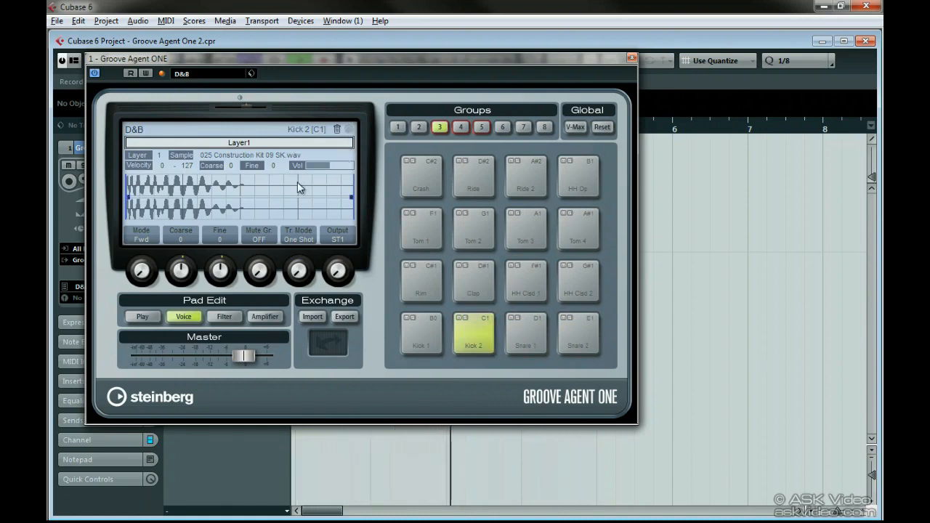
{"action": "left_click", "coordinate": [418, 230]}
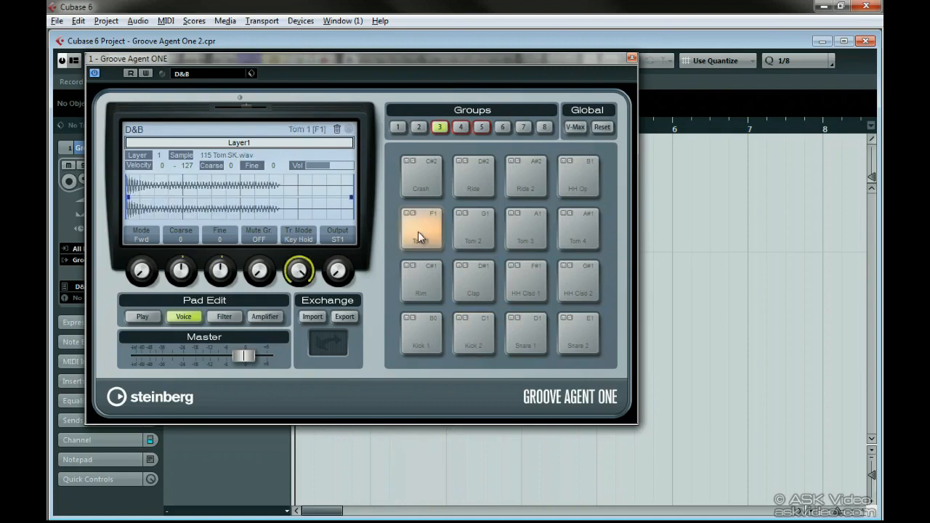
{"action": "left_click", "coordinate": [465, 236]}
{"action": "left_click", "coordinate": [475, 283]}
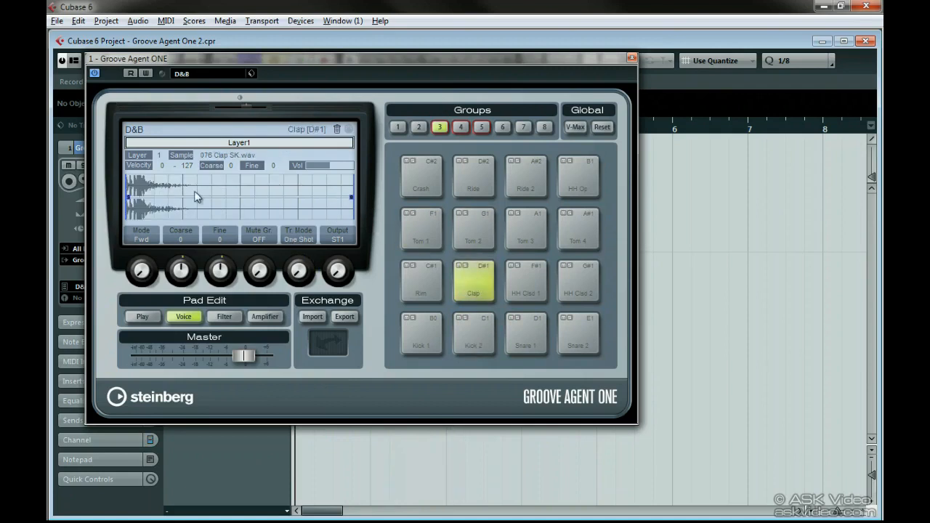
{"action": "left_click", "coordinate": [424, 327]}
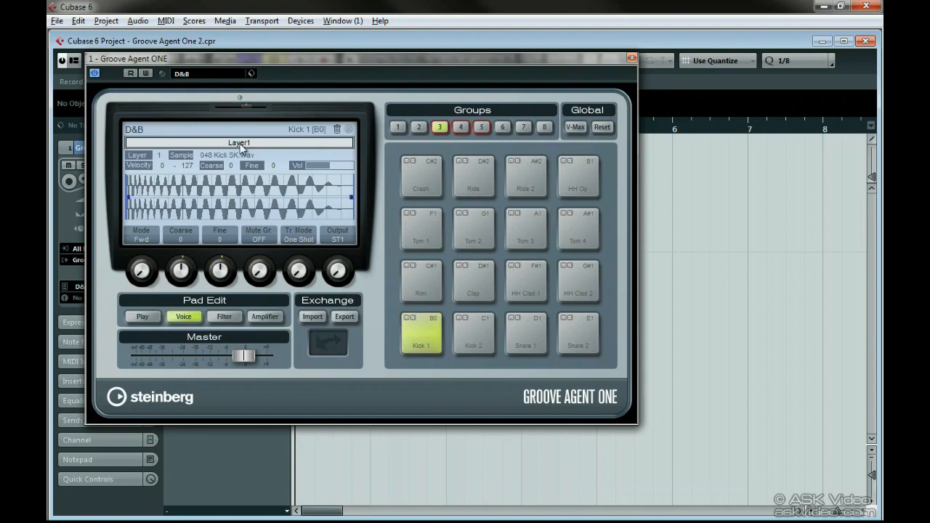
- Open the Mini Browser, limit it to audio files and search for "drum"
{"action": "left_click", "coordinate": [226, 22]}
{"action": "left_click", "coordinate": [235, 98]}
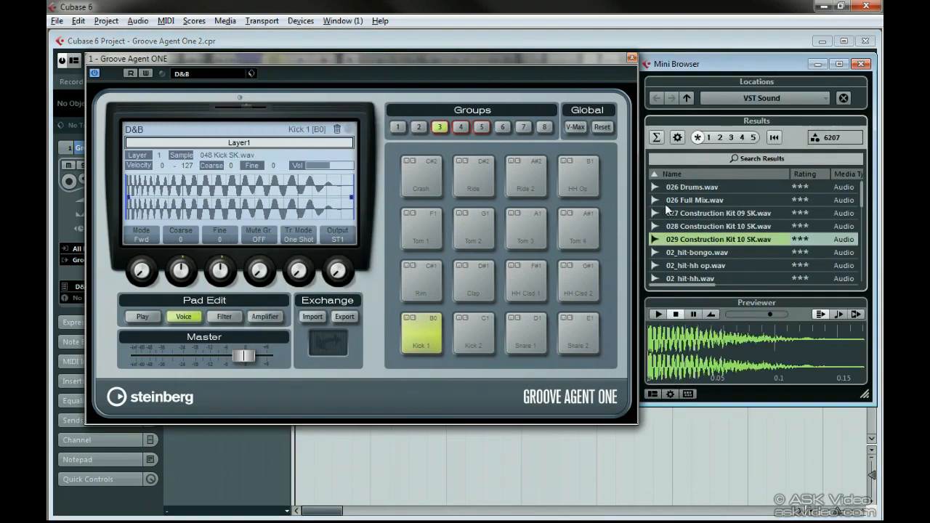
{"action": "left_click", "coordinate": [656, 137]}
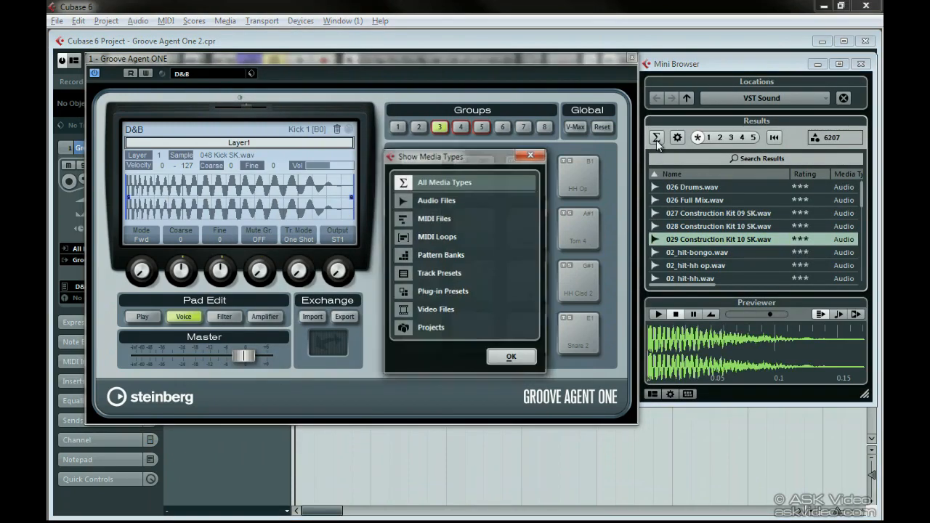
{"action": "left_click", "coordinate": [441, 201]}
{"action": "left_click", "coordinate": [511, 357]}
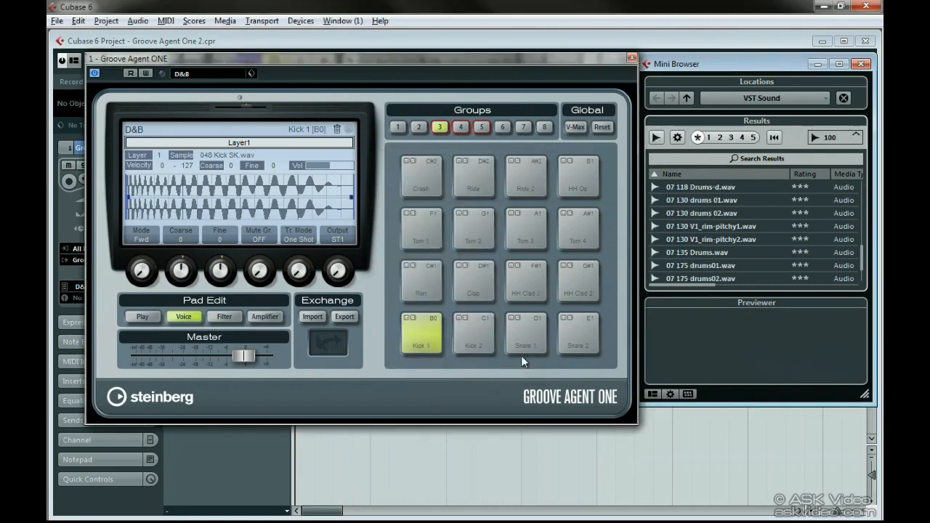
{"action": "left_click", "coordinate": [739, 159]}
{"action": "type", "text": "drum"}
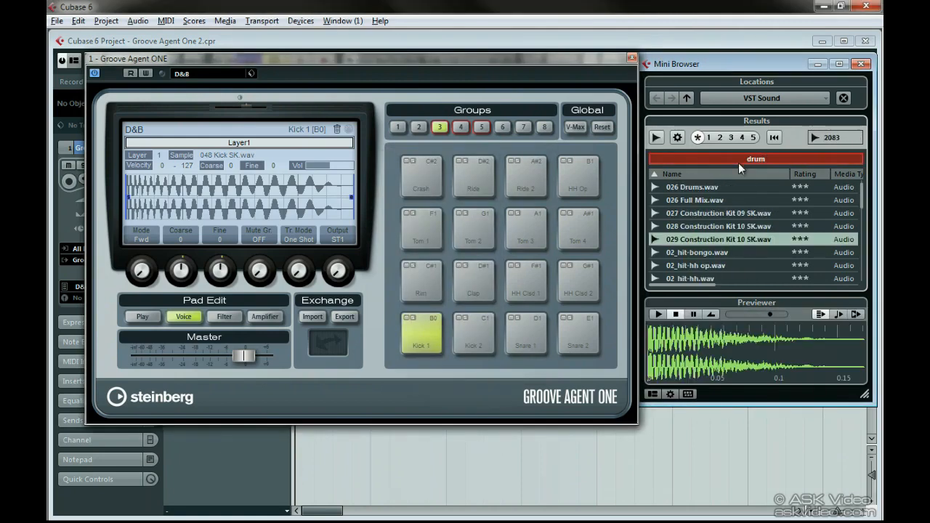
- Add 037 Kick SK.wav, 038 Kick SK.wav and 039 Kick SK.wav as extra layers on the Kick 1 pad, and close the Mini Browser
{"action": "left_click", "coordinate": [703, 253]}
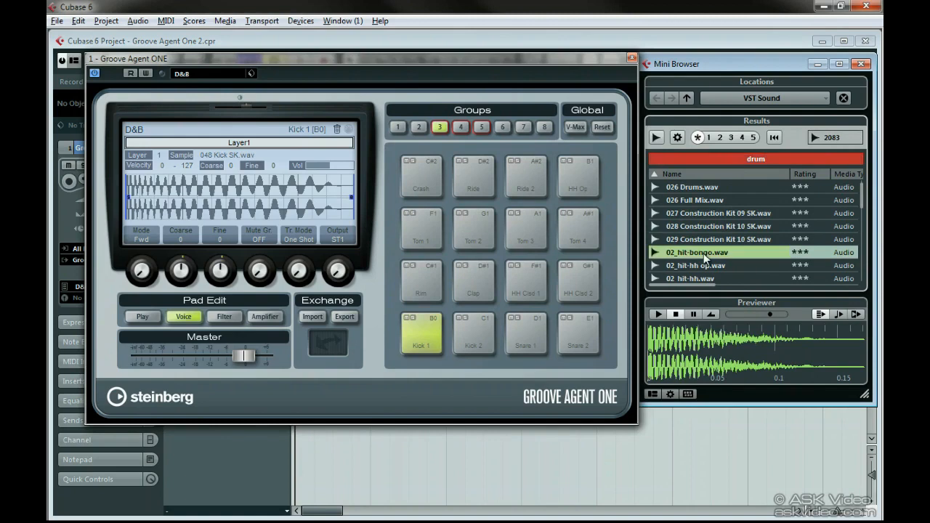
{"action": "scroll", "coordinate": [703, 255], "scroll_direction": "down", "scroll_amount": 3}
{"action": "scroll", "coordinate": [703, 255], "scroll_direction": "down", "scroll_amount": 3}
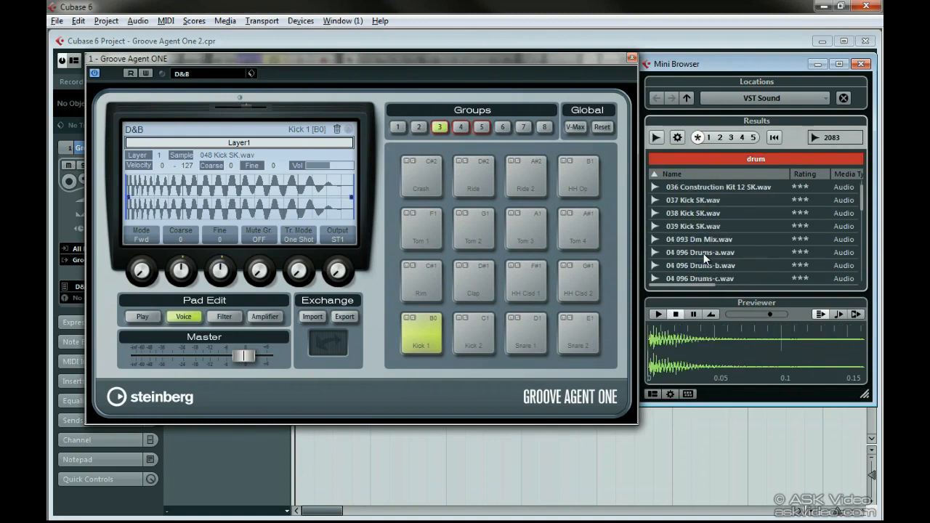
{"action": "left_click_drag", "start_coordinate": [687, 201], "coordinate": [480, 282]}
{"action": "left_click_drag", "start_coordinate": [421, 325], "coordinate": [421, 327]}
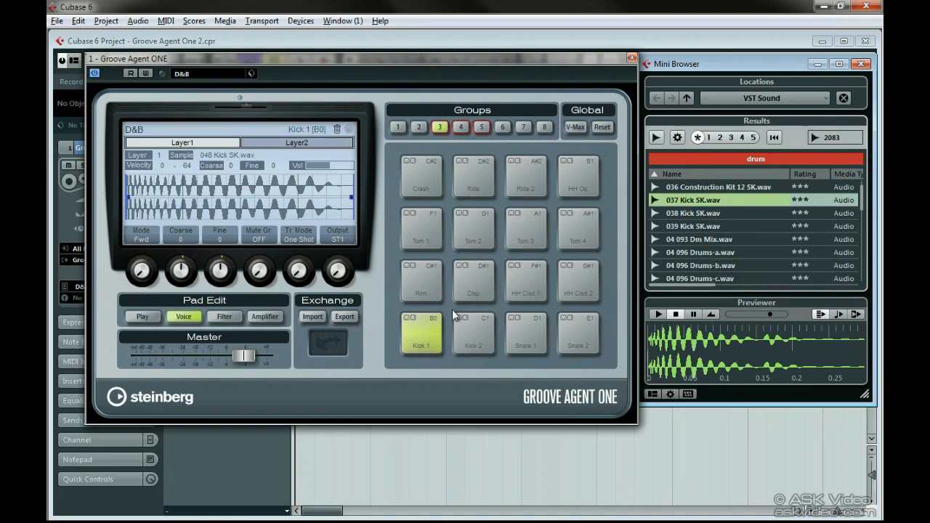
{"action": "left_click_drag", "start_coordinate": [690, 213], "coordinate": [427, 327]}
{"action": "left_click_drag", "start_coordinate": [655, 224], "coordinate": [422, 328]}
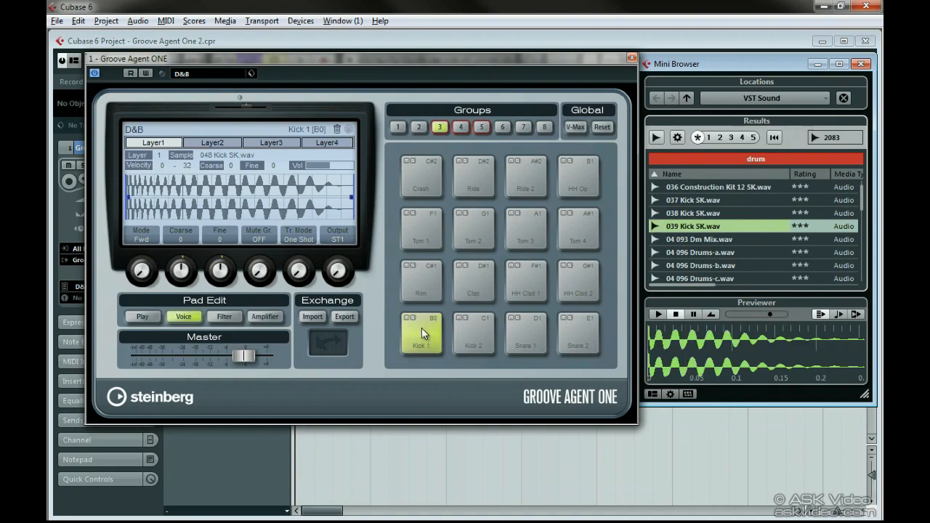
{"action": "left_click", "coordinate": [858, 67]}
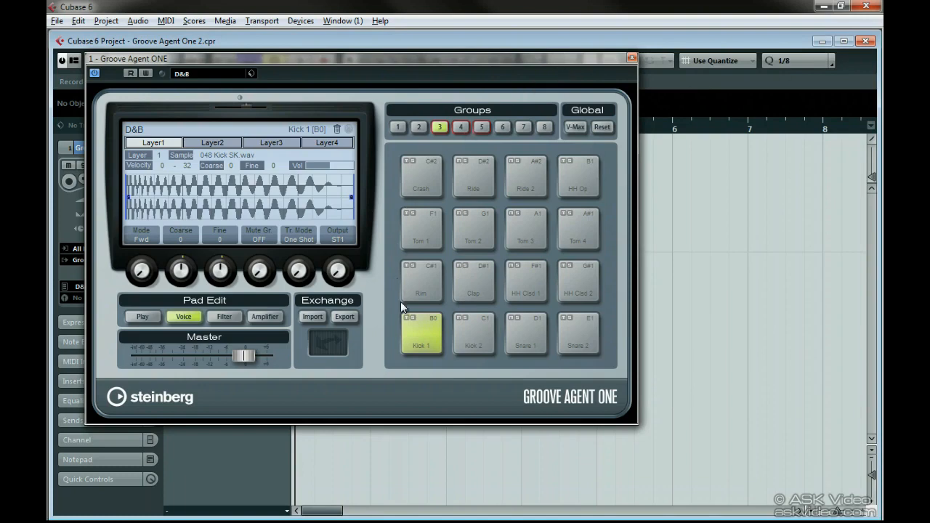
- Play the Kick 1 pad and inspect its layers one by one, from Layer4 down to Layer1
{"action": "left_click", "coordinate": [409, 327]}
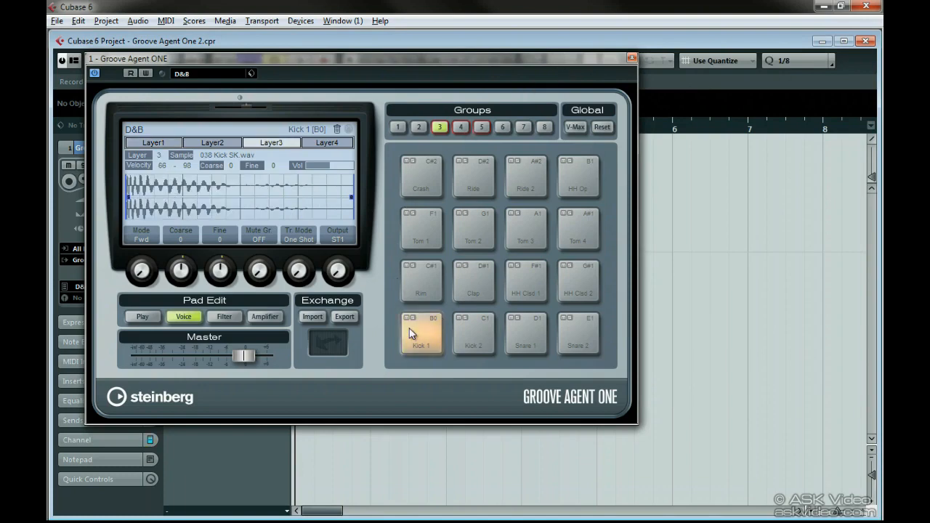
{"action": "left_click", "coordinate": [338, 143]}
{"action": "left_click", "coordinate": [276, 141]}
{"action": "left_click", "coordinate": [225, 142]}
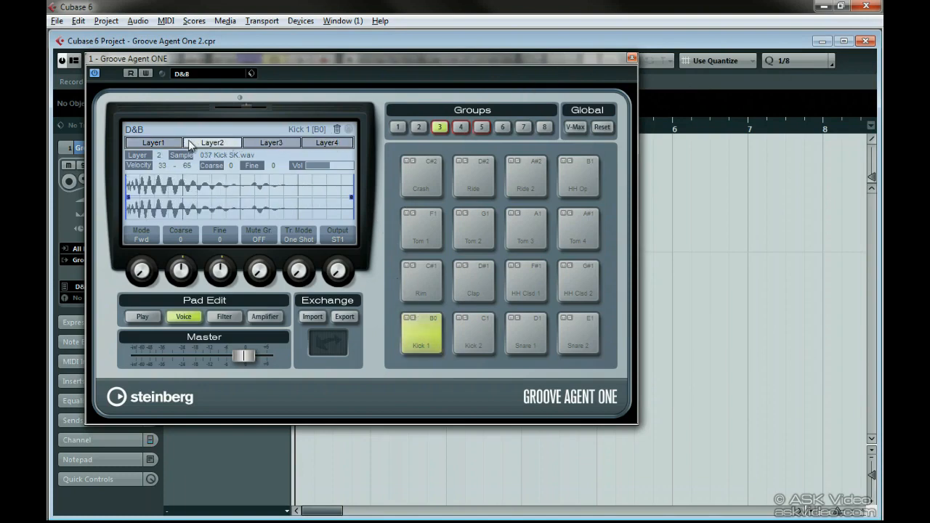
{"action": "left_click", "coordinate": [173, 144]}
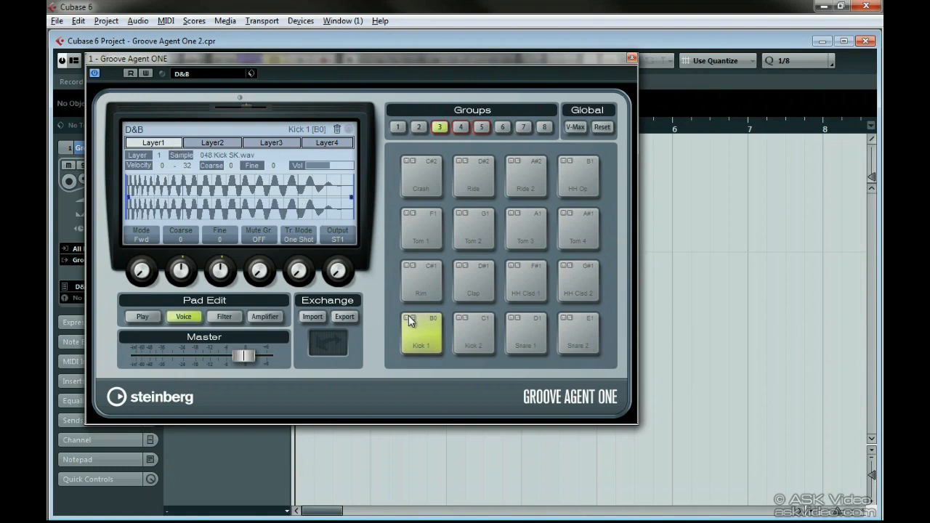
- Audition the Kick 1 pad at rising velocities to trigger its different layers
{"action": "left_click", "coordinate": [423, 349]}
{"action": "left_click", "coordinate": [422, 340]}
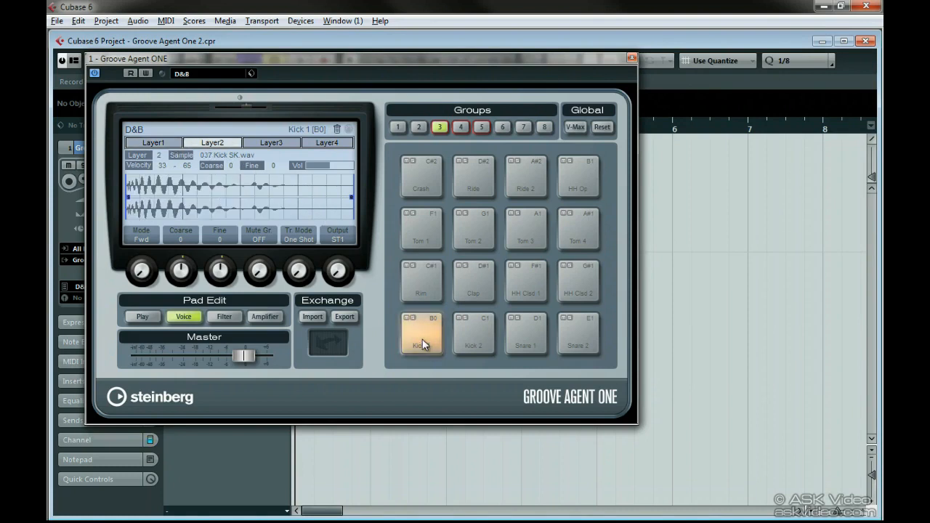
{"action": "left_click", "coordinate": [422, 323]}
{"action": "left_click", "coordinate": [422, 315]}
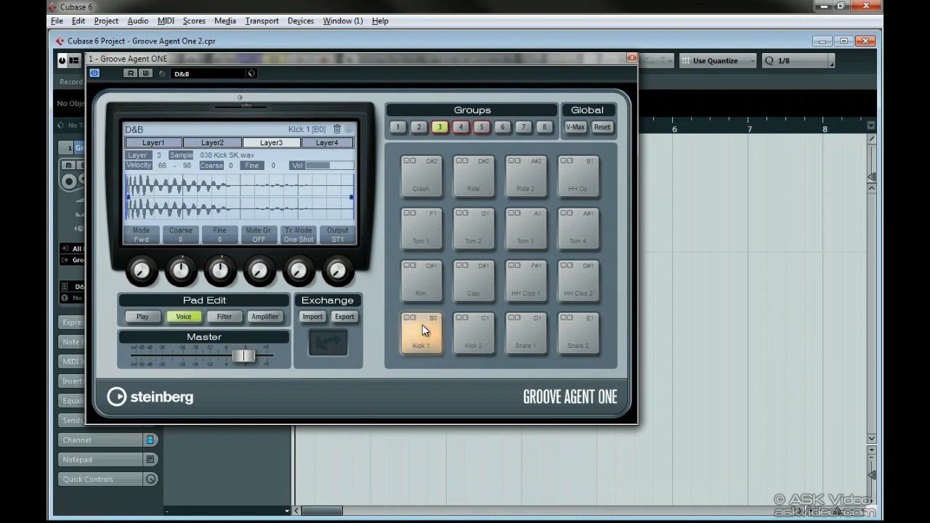
{"action": "left_click", "coordinate": [422, 315]}
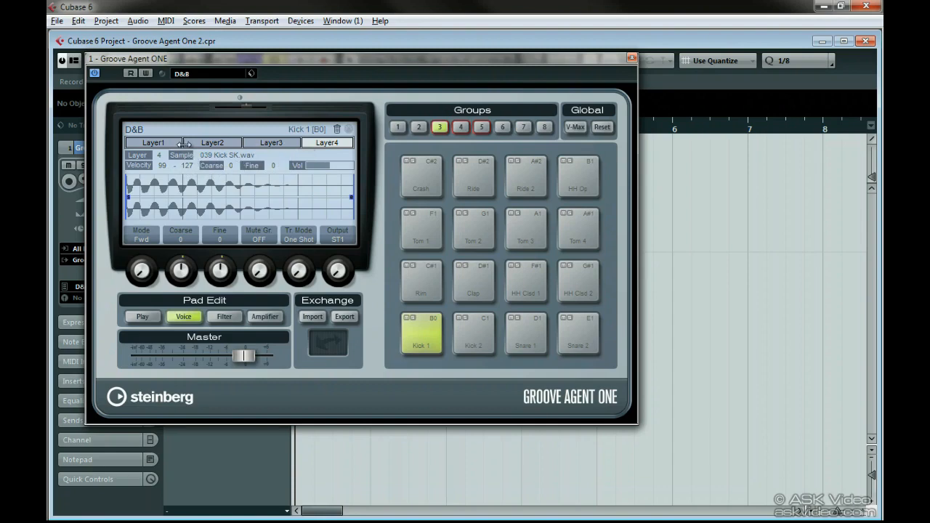
- Narrow the velocity ranges of Layer1, Layer2 and Layer3 so that Layer4 starts at velocity 75, and audition the Kick 1 pad
{"action": "left_click_drag", "start_coordinate": [184, 144], "coordinate": [157, 145]}
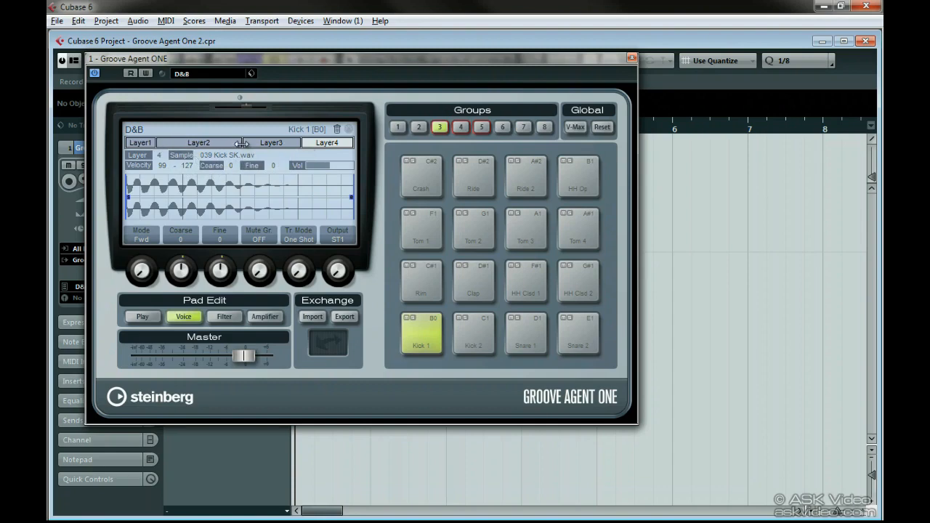
{"action": "left_click_drag", "start_coordinate": [242, 144], "coordinate": [212, 144]}
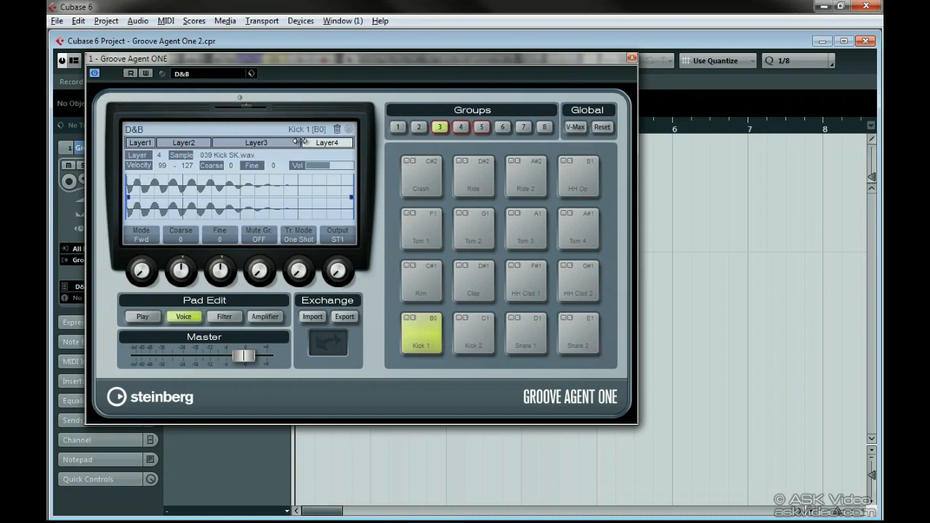
{"action": "left_click_drag", "start_coordinate": [298, 144], "coordinate": [258, 143]}
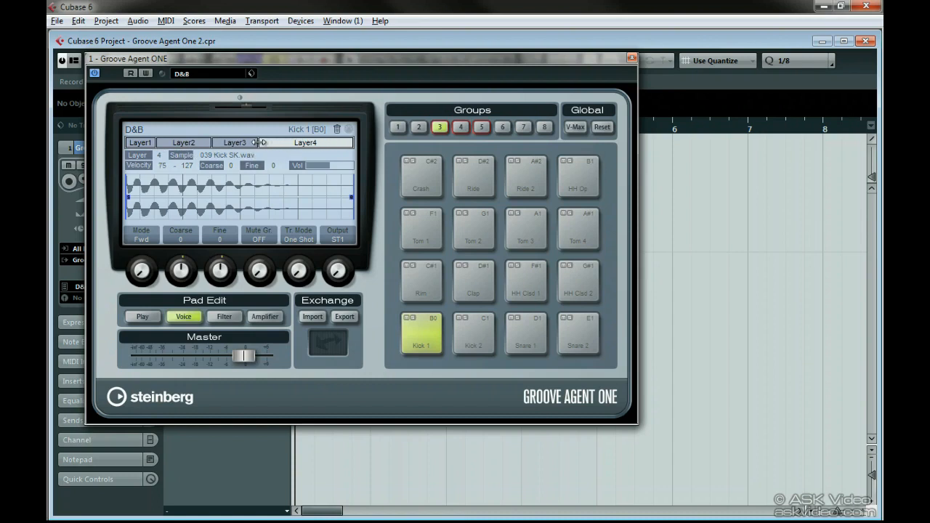
{"action": "left_click", "coordinate": [429, 348]}
{"action": "left_click", "coordinate": [427, 339]}
{"action": "left_click", "coordinate": [425, 331]}
{"action": "left_click", "coordinate": [425, 324]}
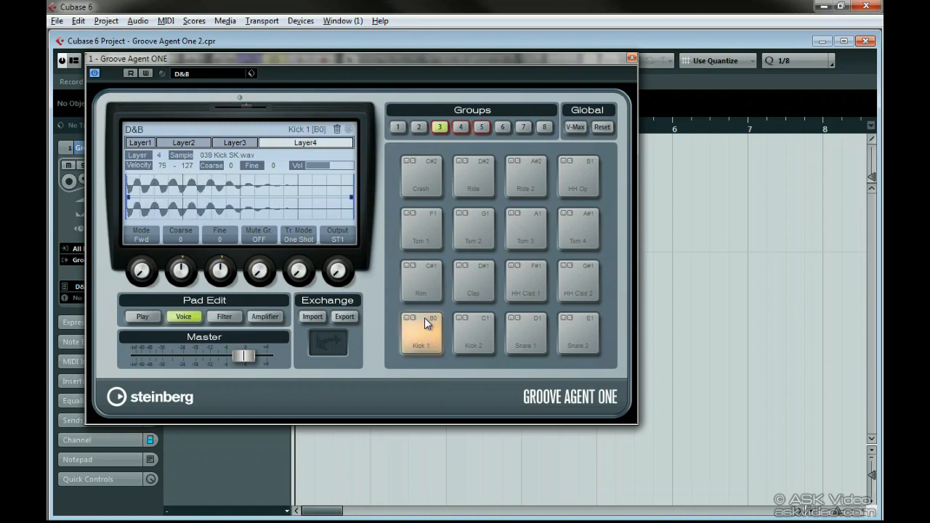
- Start Layer4's velocity range at 80, and tune Layer4 to Coarse 5, Fine -27 and Layer3 to Coarse -10, Fine 2
{"action": "mouse_move", "coordinate": [260, 144]}
{"action": "left_mouse_down"}
{"action": "mouse_move", "coordinate": [281, 144]}
{"action": "mouse_move", "coordinate": [268, 144]}
{"action": "left_mouse_up"}
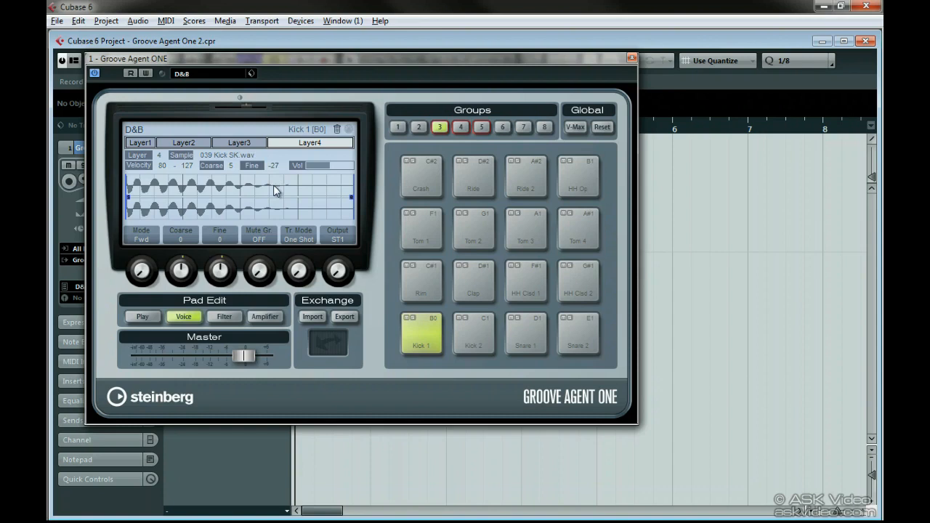
{"action": "left_click", "coordinate": [249, 145]}
{"action": "left_click_drag", "start_coordinate": [232, 216], "coordinate": [232, 218]}
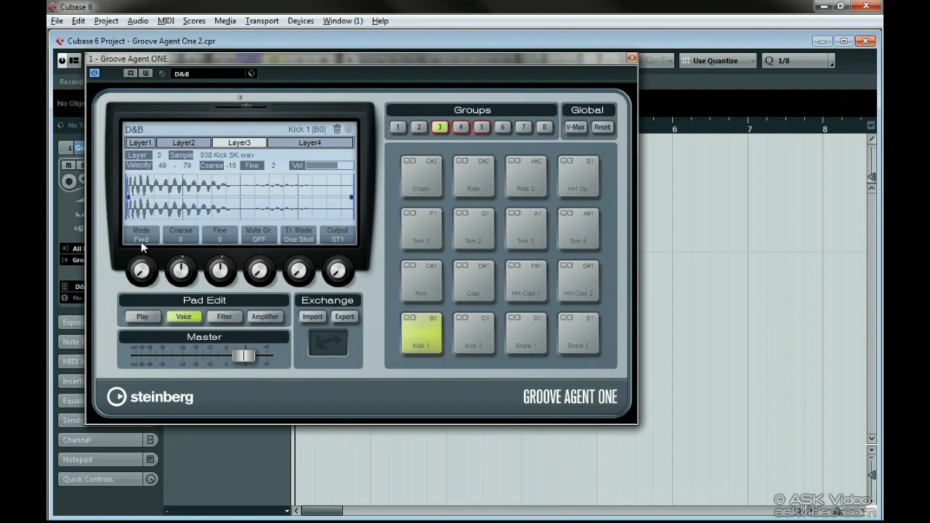
- Try the Crash pad with its playback Mode set to Rev, audition it, and return the Mode to Fwd
{"action": "mouse_move", "coordinate": [141, 242]}
{"action": "left_mouse_down"}
{"action": "mouse_move", "coordinate": [136, 173]}
{"action": "mouse_move", "coordinate": [136, 231]}
{"action": "left_mouse_up"}
{"action": "left_click", "coordinate": [407, 178]}
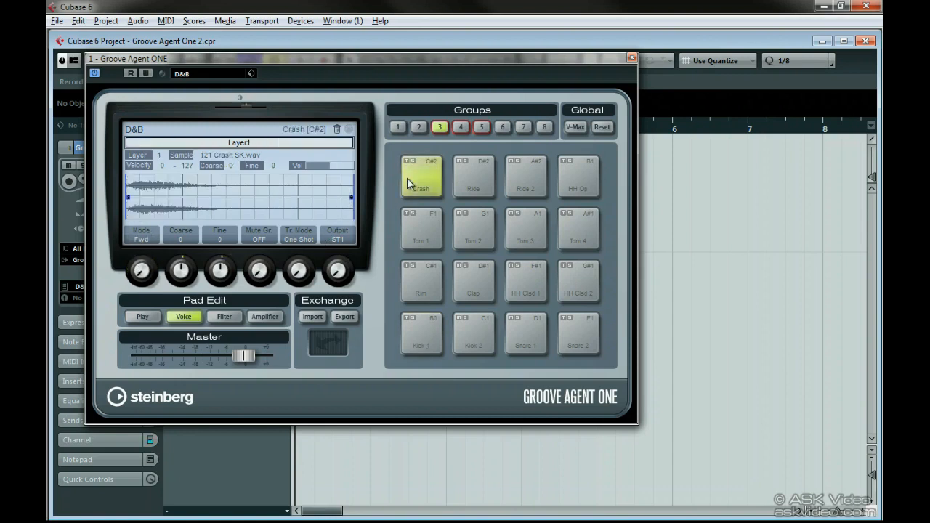
{"action": "left_click_drag", "start_coordinate": [142, 271], "coordinate": [141, 149]}
{"action": "left_click", "coordinate": [419, 178]}
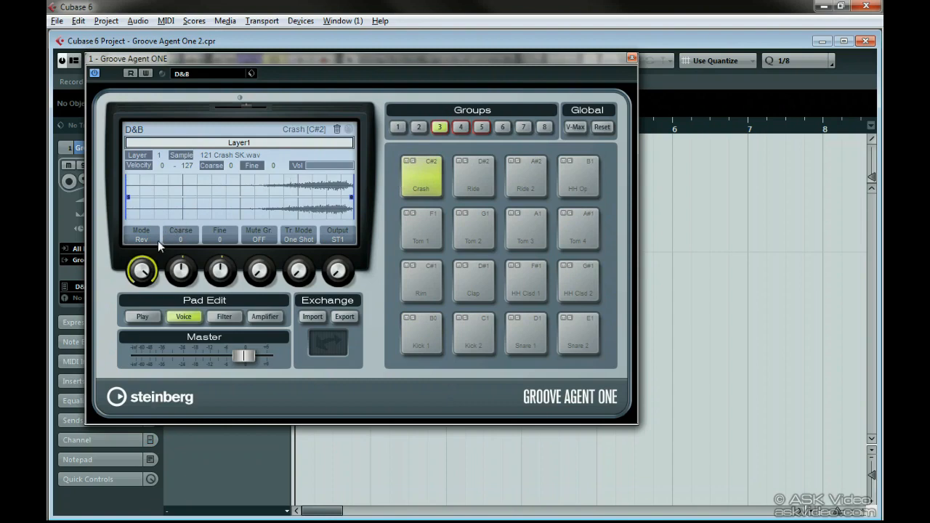
{"action": "left_click_drag", "start_coordinate": [142, 270], "coordinate": [142, 409]}
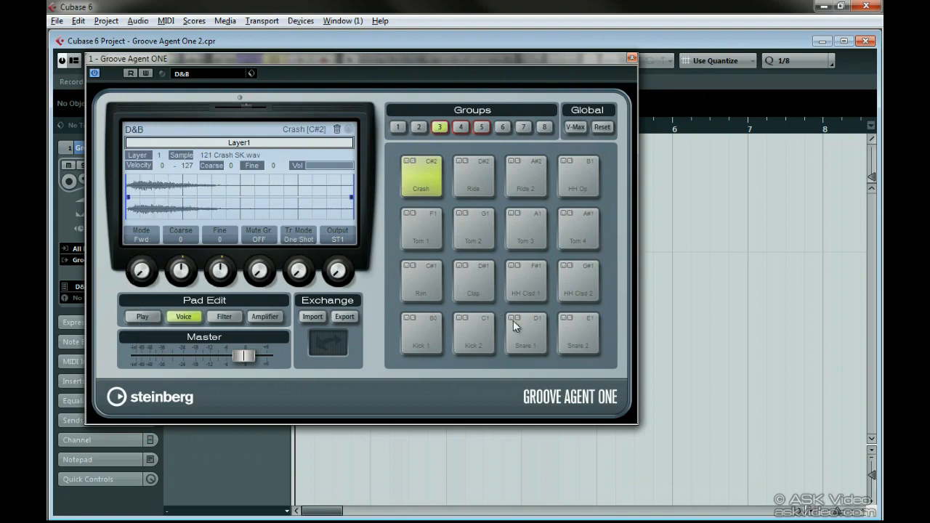
- Try the Snare 1 pad with its trigger mode set to Key Hold, audition it, and return the trigger mode to One Shot
{"action": "left_click", "coordinate": [529, 337]}
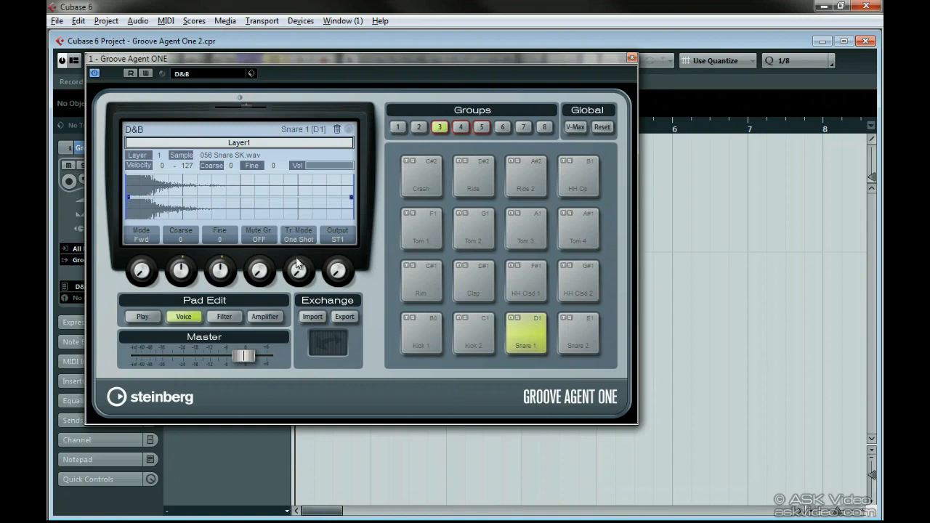
{"action": "left_click_drag", "start_coordinate": [297, 243], "coordinate": [296, 186]}
{"action": "left_click", "coordinate": [525, 341]}
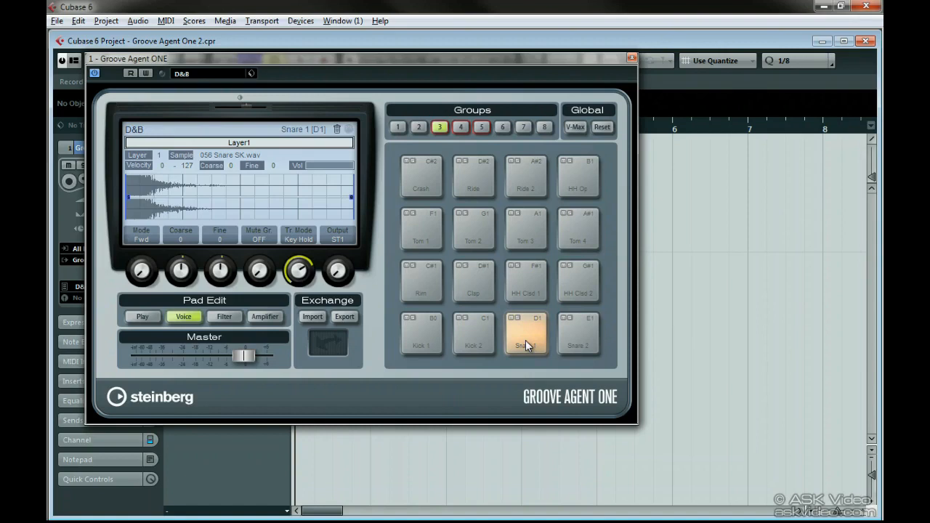
{"action": "left_click", "coordinate": [526, 340]}
{"action": "left_click", "coordinate": [530, 321]}
{"action": "left_click", "coordinate": [529, 322]}
{"action": "left_click_drag", "start_coordinate": [290, 292], "coordinate": [290, 345]}
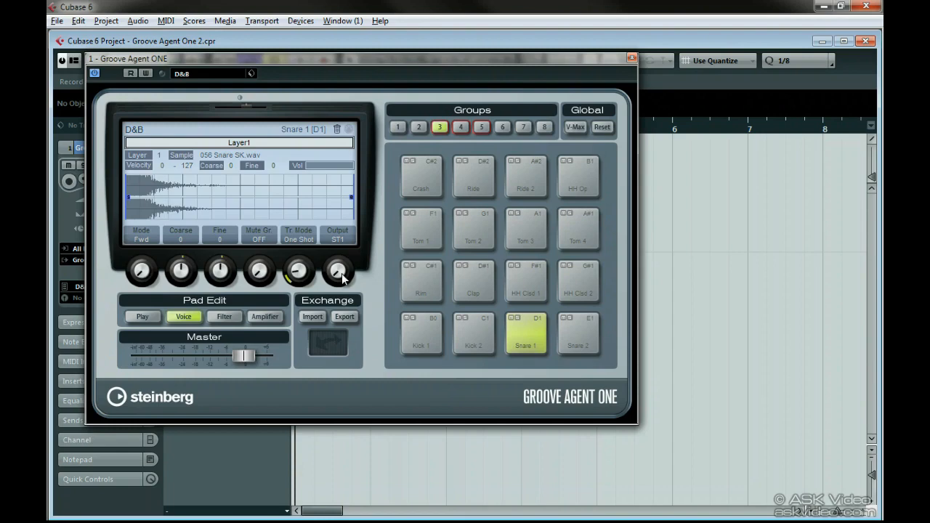
- Try the BP filter type on the Snare 1 pad, set the Cutoff to 840 Hz, and return the filter type to OFF
{"action": "left_click", "coordinate": [230, 317]}
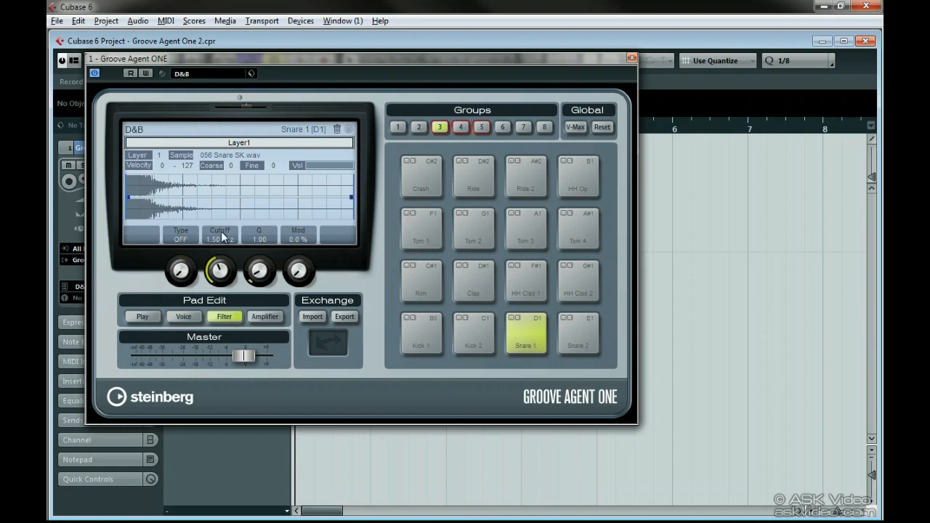
{"action": "left_click_drag", "start_coordinate": [181, 273], "coordinate": [178, 233]}
{"action": "left_click_drag", "start_coordinate": [222, 263], "coordinate": [223, 281]}
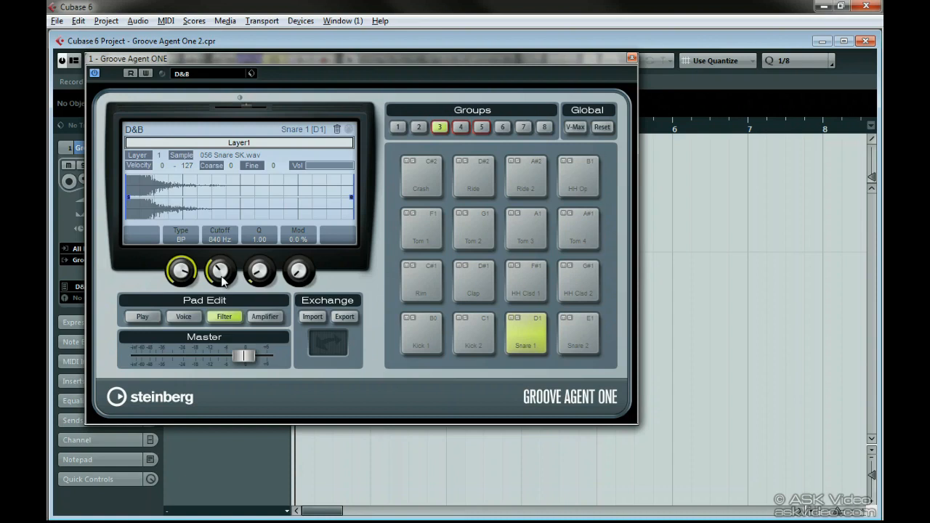
{"action": "left_click_drag", "start_coordinate": [182, 270], "coordinate": [186, 444]}
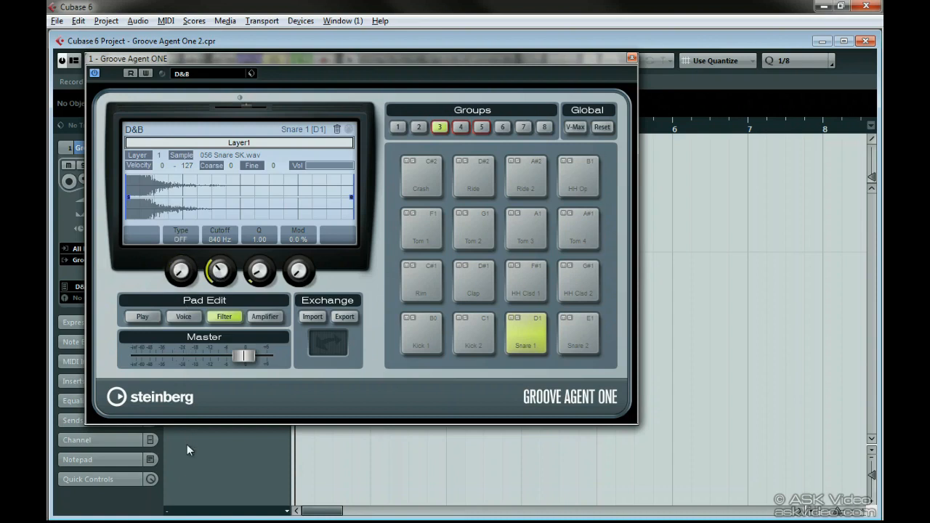
- Start project playback and mute the Tom 1 to Tom 4, HH Clsd 2, Clap, Rim, Kick 1, Snare 1 and Snare 2 pads
{"action": "key", "text": "space"}
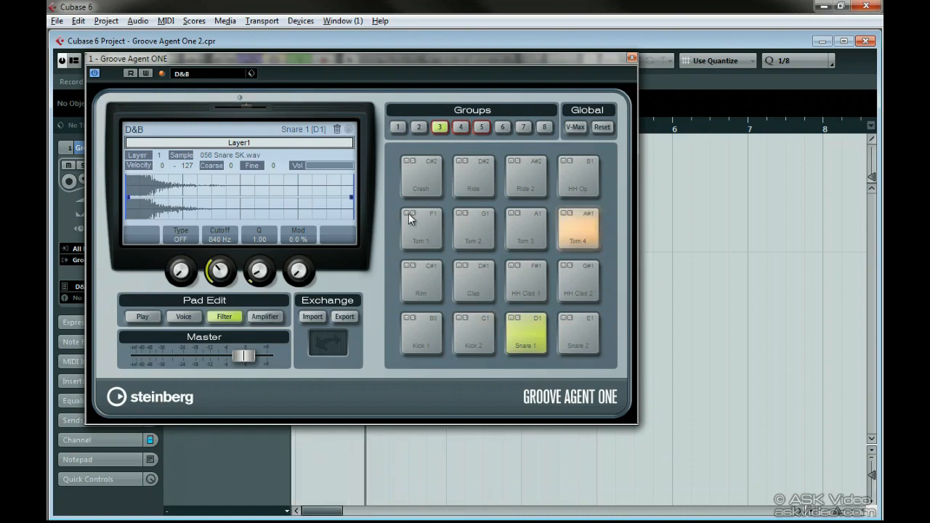
{"action": "left_click", "coordinate": [408, 213]}
{"action": "left_click", "coordinate": [460, 214]}
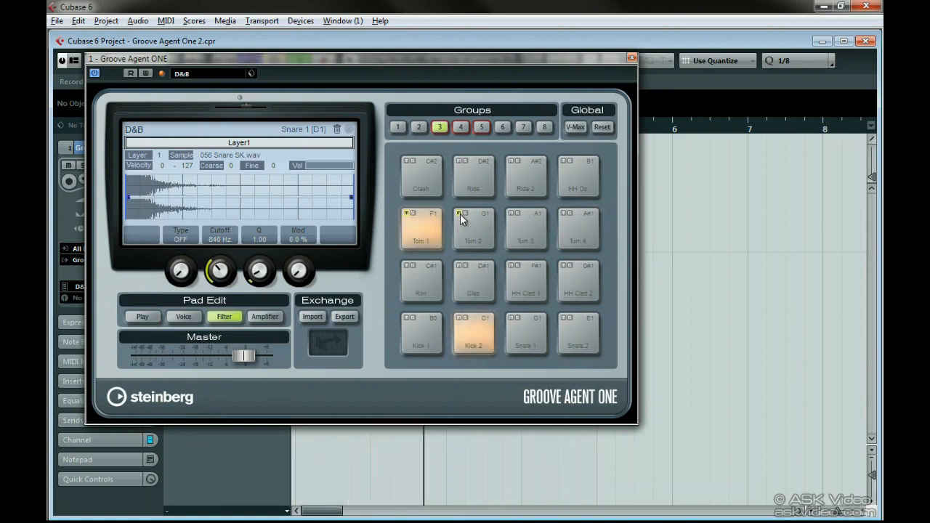
{"action": "left_click", "coordinate": [512, 214]}
{"action": "left_click", "coordinate": [566, 213]}
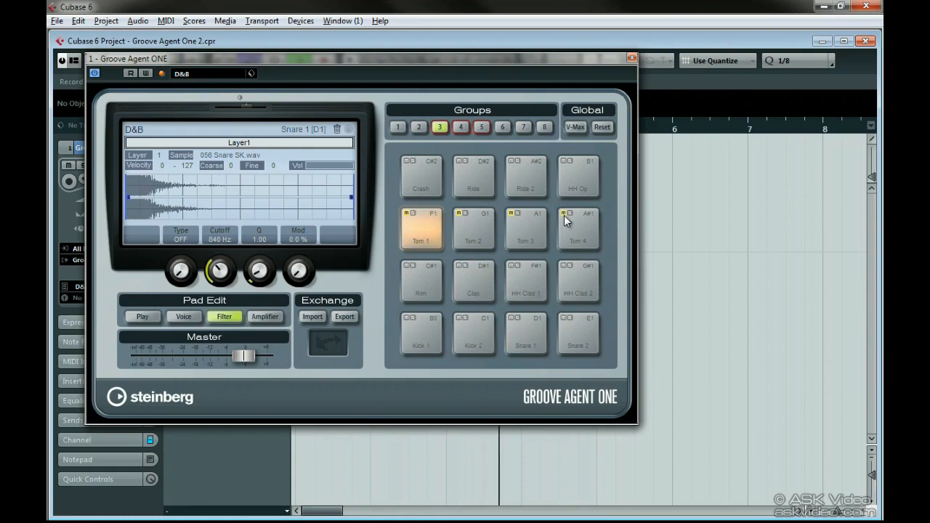
{"action": "left_click", "coordinate": [564, 265]}
{"action": "left_click", "coordinate": [460, 266]}
{"action": "left_click", "coordinate": [406, 266]}
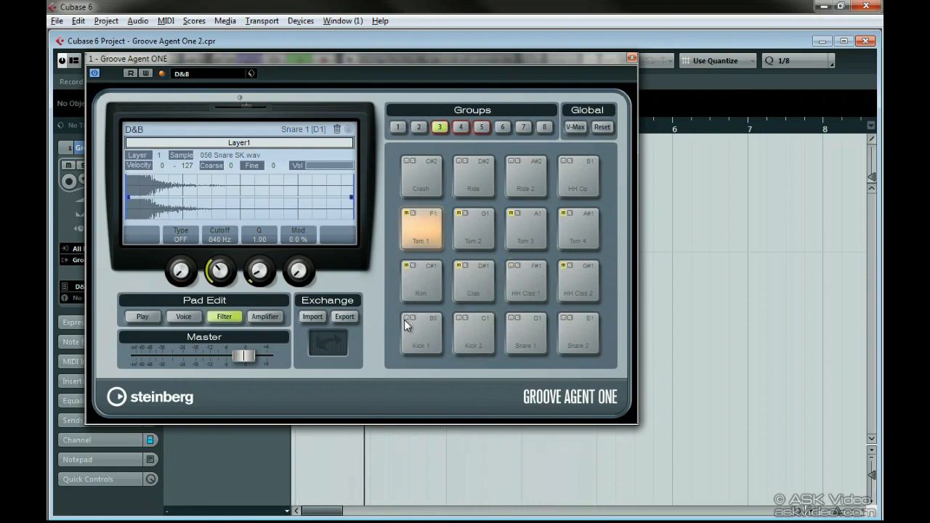
{"action": "left_click", "coordinate": [404, 318]}
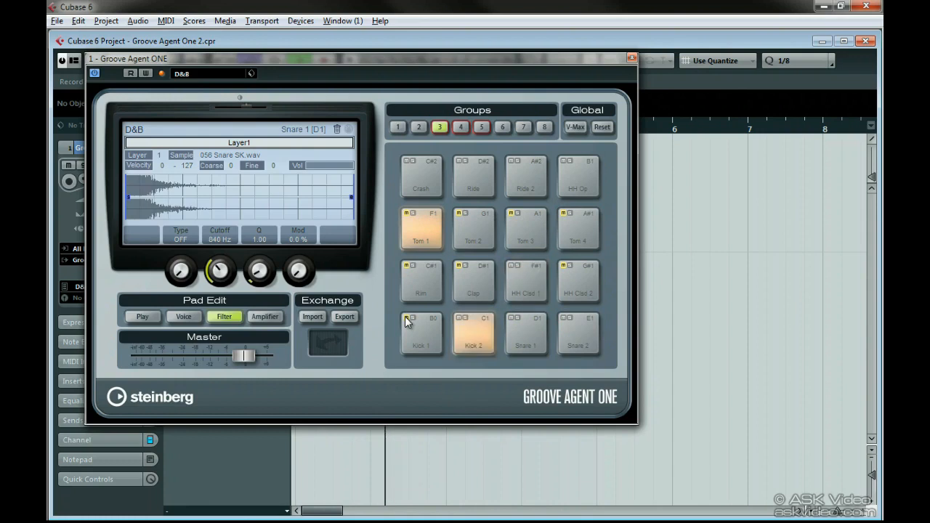
{"action": "left_click", "coordinate": [512, 318]}
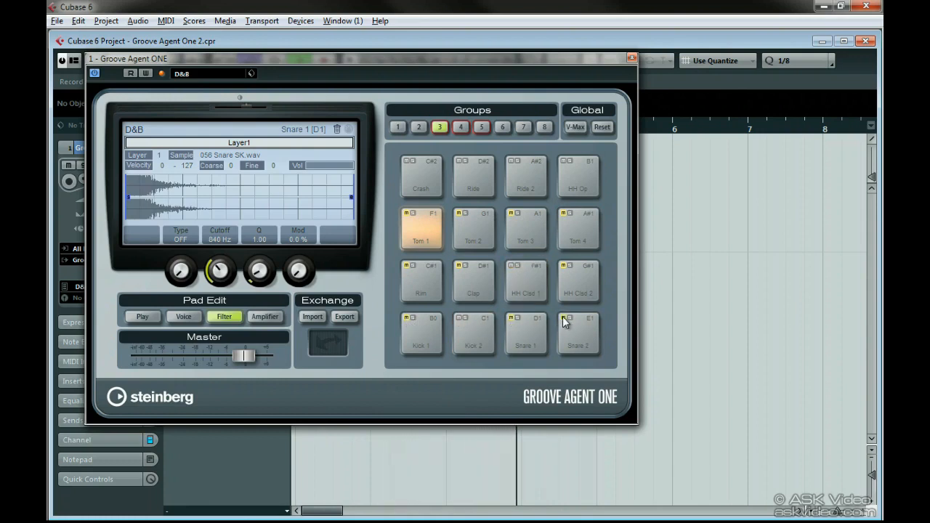
{"action": "left_click", "coordinate": [564, 318]}
- Select the HH Clsd 1 pad, show its Play settings, and raise the Master volume to its maximum
{"action": "left_click", "coordinate": [527, 287]}
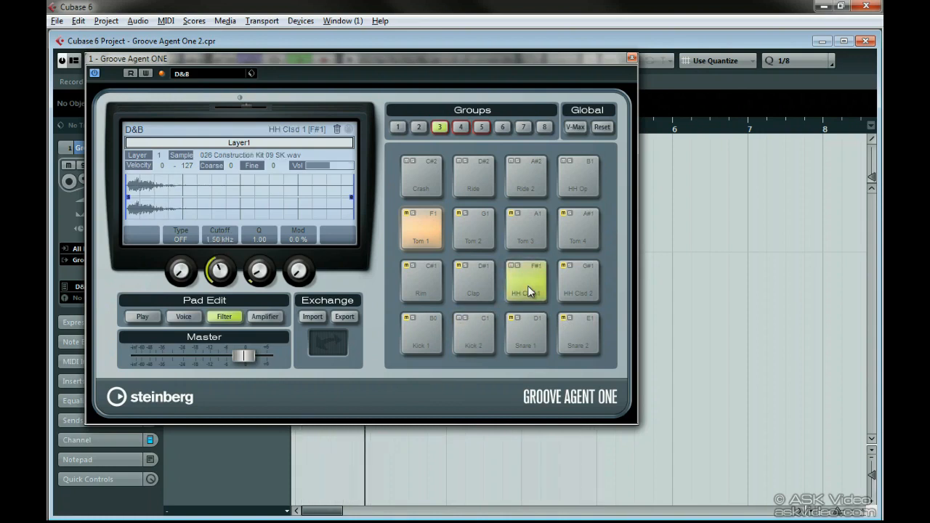
{"action": "left_click", "coordinate": [145, 316]}
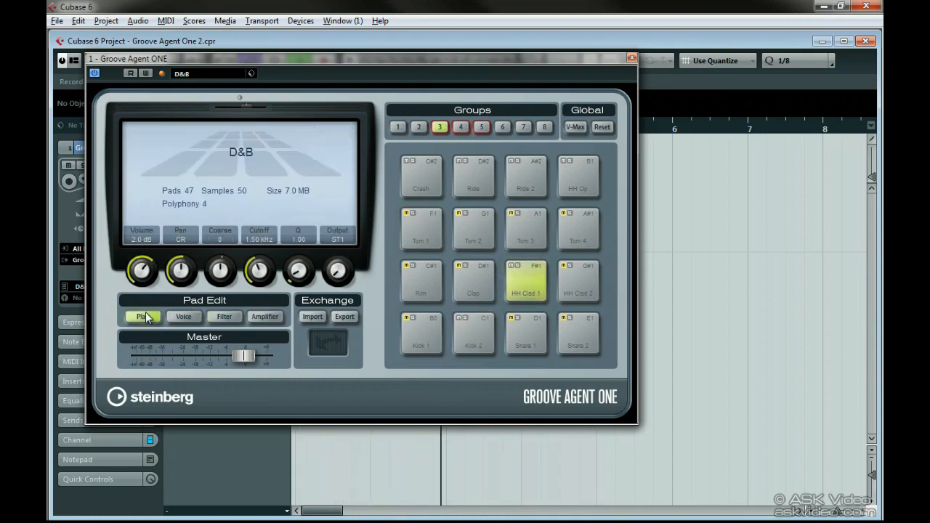
{"action": "left_click_drag", "start_coordinate": [245, 354], "coordinate": [306, 355]}
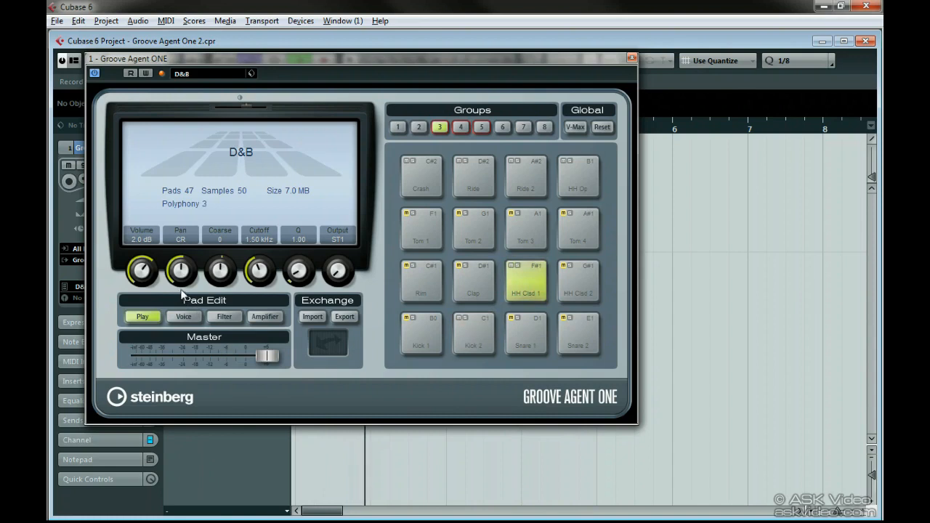
- Set the HH Clsd 1 pad's filter type to BP with a Cutoff of 482 Hz, and stop playback
{"action": "left_click", "coordinate": [219, 315]}
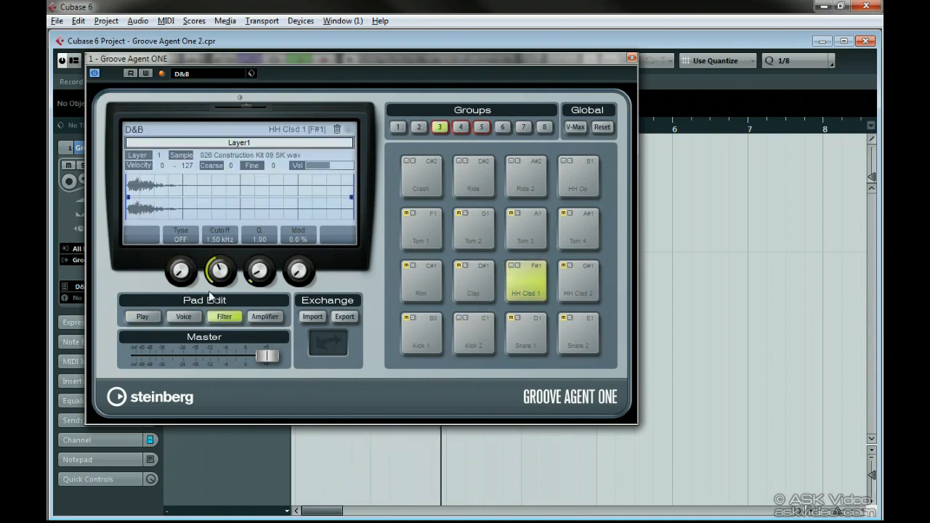
{"action": "left_click_drag", "start_coordinate": [182, 271], "coordinate": [181, 169]}
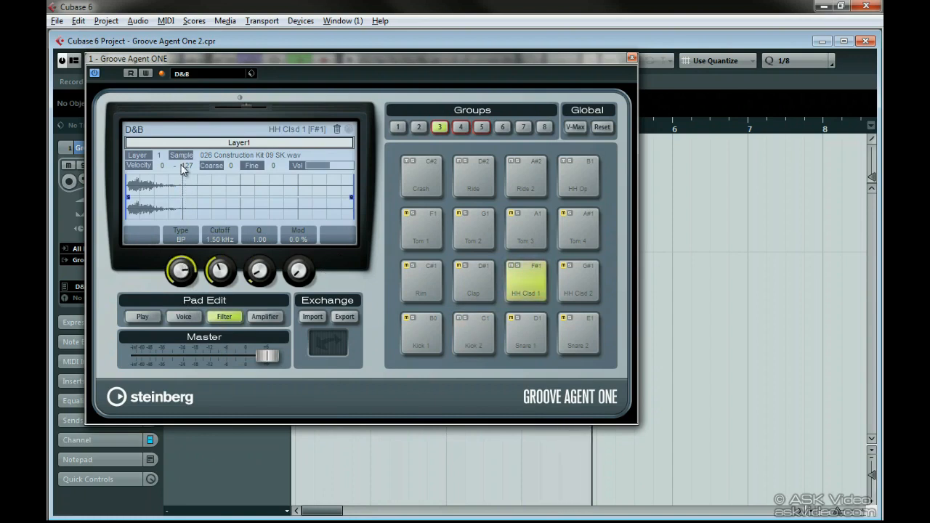
{"action": "mouse_move", "coordinate": [219, 270]}
{"action": "left_mouse_down"}
{"action": "mouse_move", "coordinate": [219, 290]}
{"action": "mouse_move", "coordinate": [210, 175]}
{"action": "mouse_move", "coordinate": [209, 273]}
{"action": "left_mouse_up"}
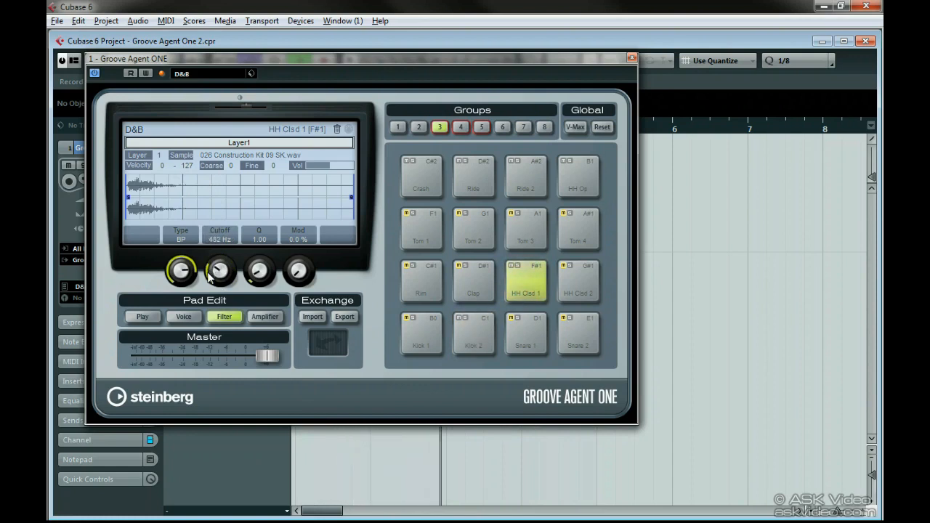
{"action": "key", "text": "space"}
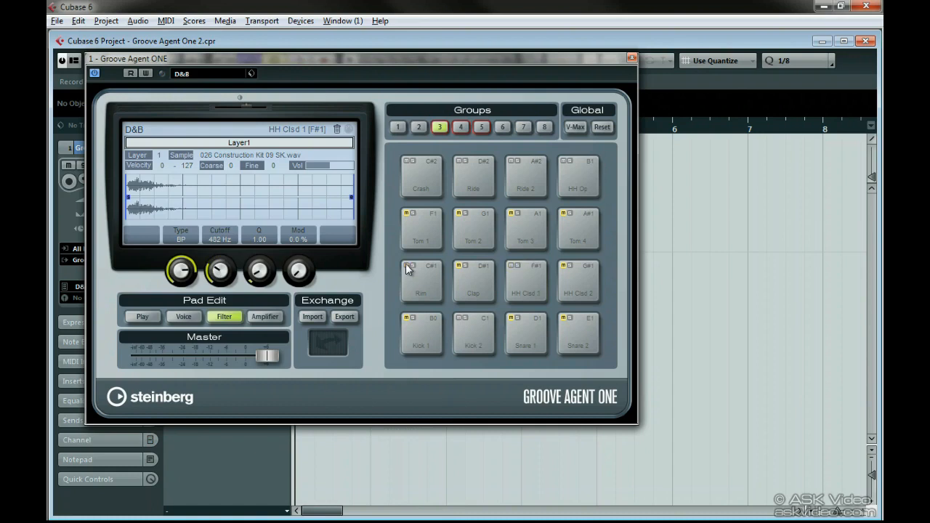
- Unmute all the muted pads and show the Amplifier settings of the Tom 2 pad
{"action": "left_click", "coordinate": [463, 222]}
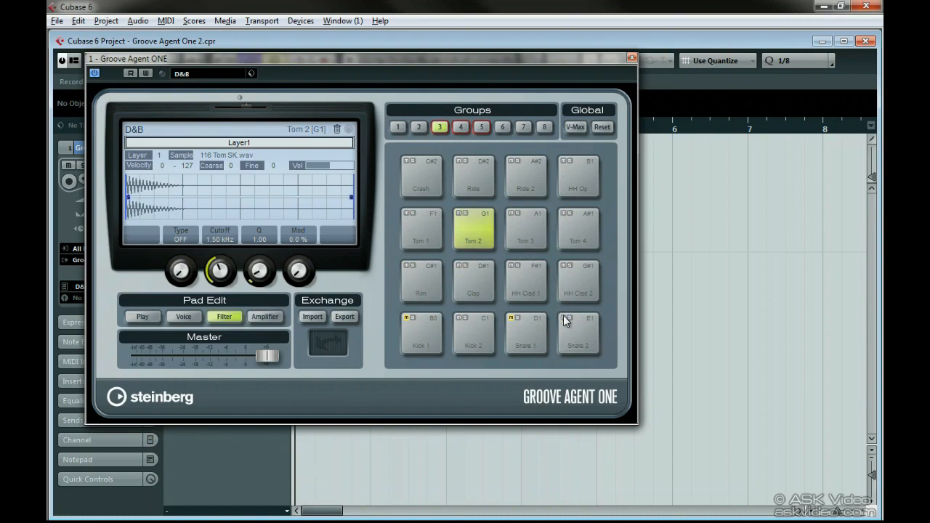
{"action": "left_click", "coordinate": [407, 318]}
{"action": "left_click", "coordinate": [265, 317]}
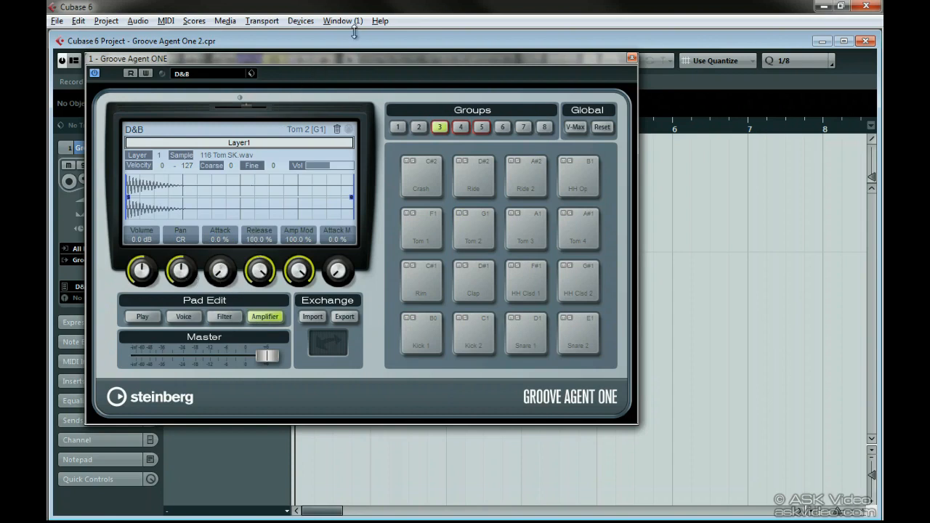
- Open the Plug-in Reference from Cubase's help documentation in Adobe Reader
{"action": "left_click", "coordinate": [380, 23]}
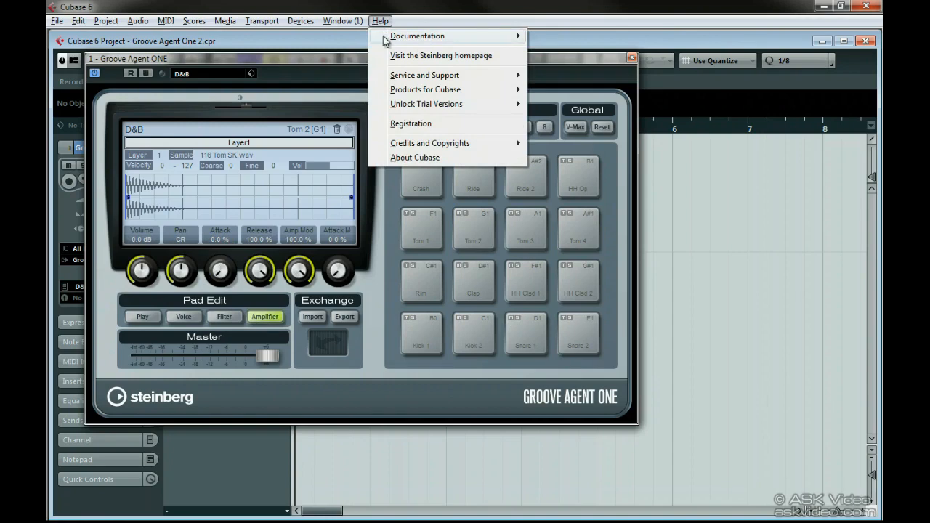
{"action": "mouse_move", "coordinate": [391, 38]}
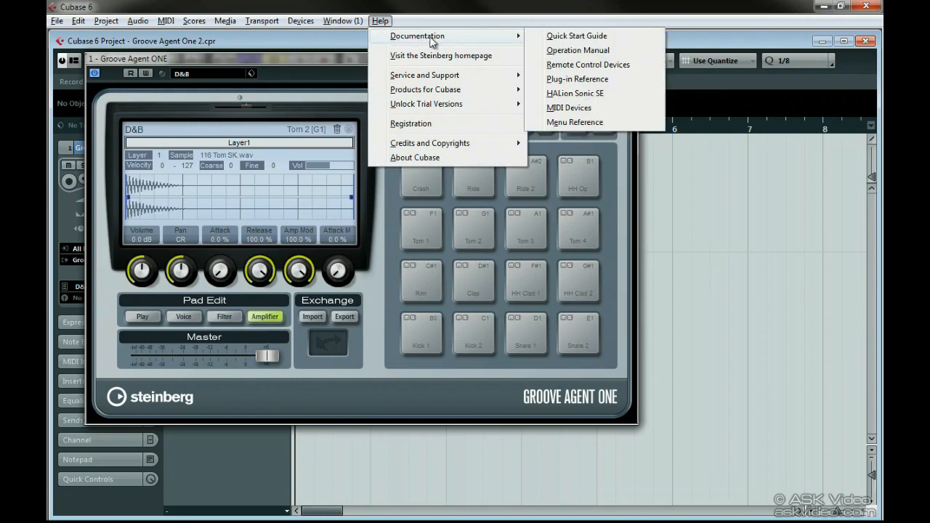
{"action": "left_click", "coordinate": [577, 78]}
- Go to the Groove Agent ONE section on page 77, within the included VST instruments, and enlarge the page to 150%
{"action": "left_click", "coordinate": [190, 207]}
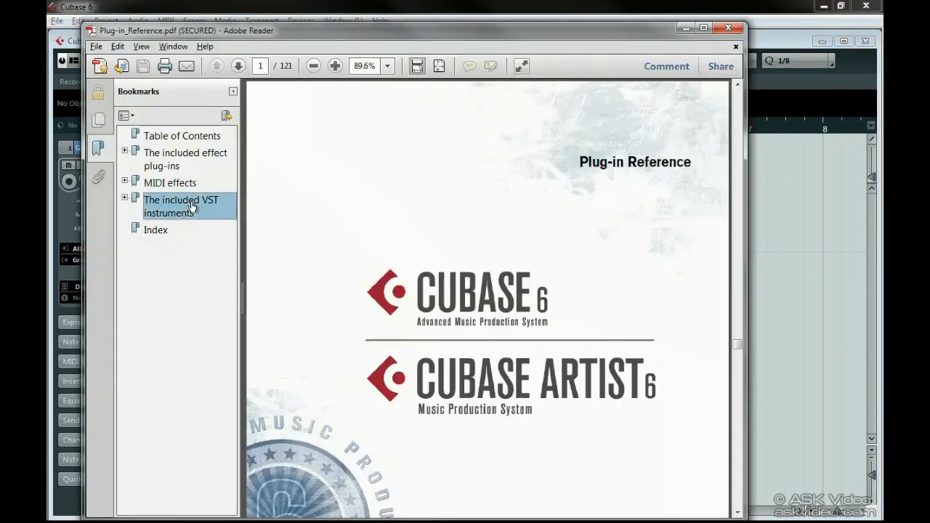
{"action": "left_click_drag", "start_coordinate": [739, 345], "coordinate": [740, 353]}
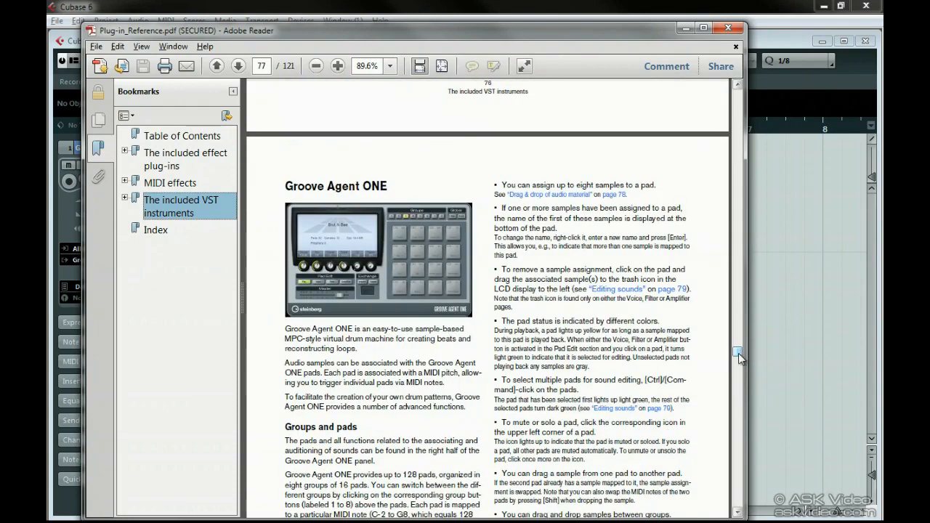
{"action": "left_click", "coordinate": [338, 66]}
{"action": "left_click", "coordinate": [338, 66]}
{"action": "left_click", "coordinate": [338, 66]}
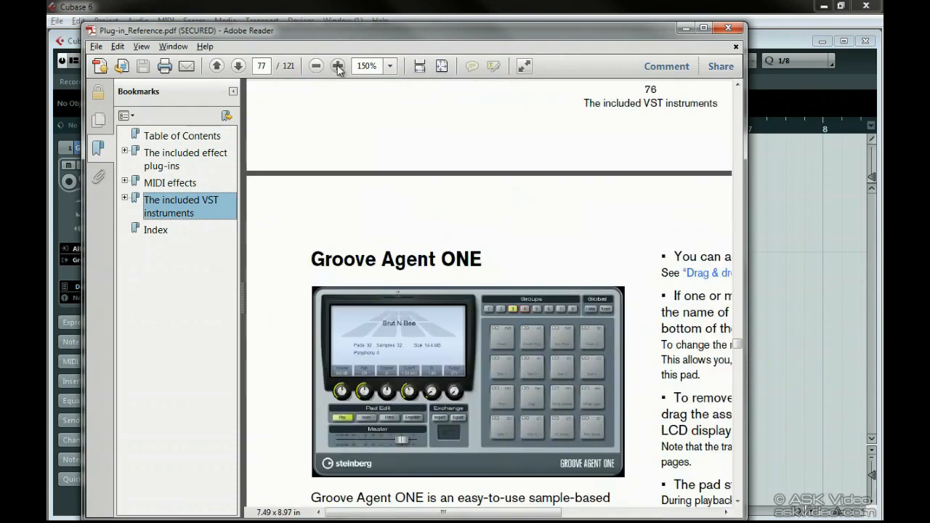
- Close the Plug-in Reference, and play the 089 beat 02 loop on the Drums track before stopping playback
{"action": "left_click", "coordinate": [720, 29]}
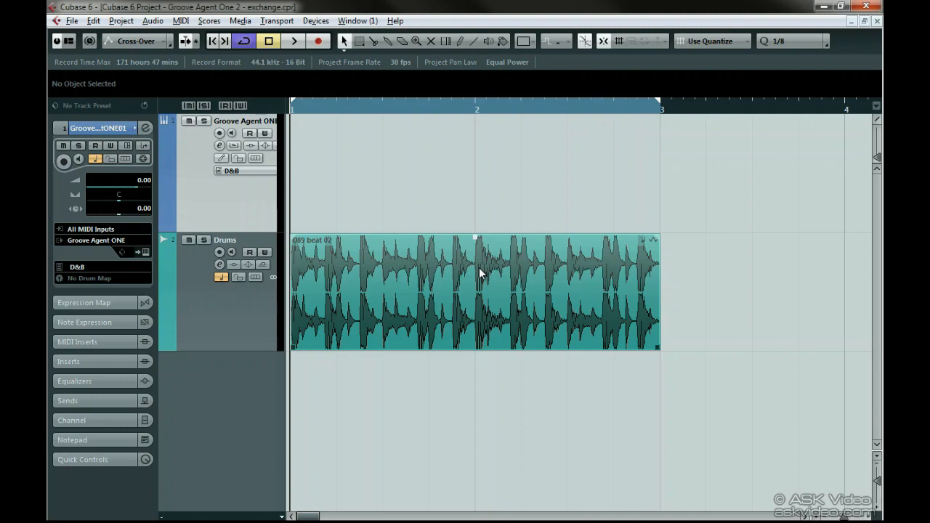
{"action": "key", "text": "space"}
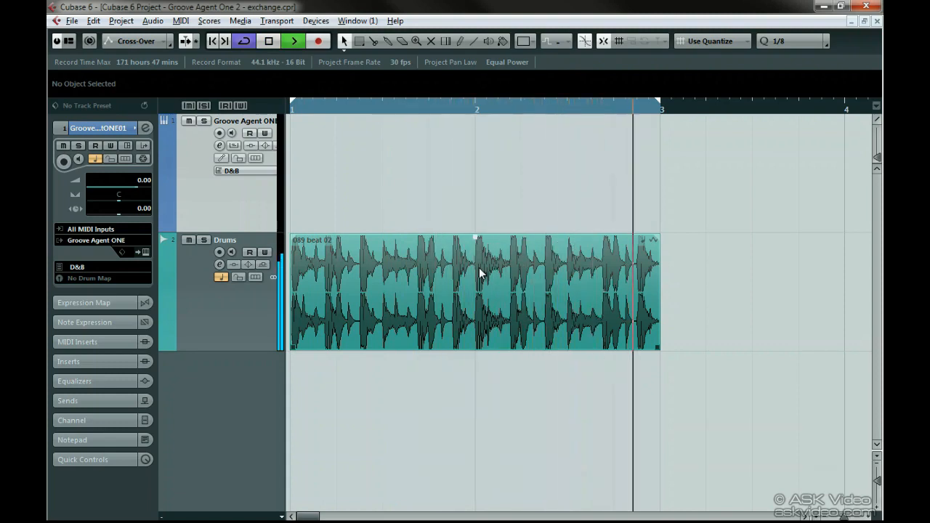
{"action": "key", "text": "space"}
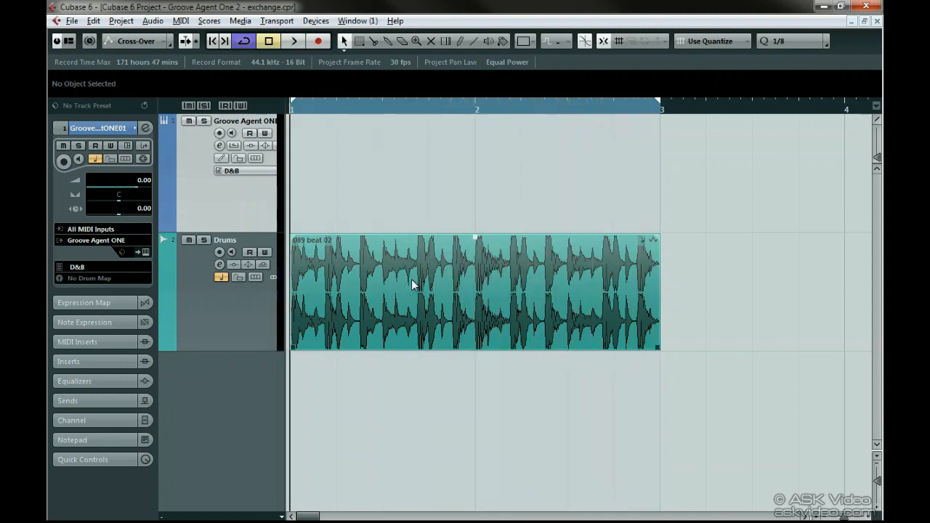
- Open the 089 beat 02 loop in the Sample Editor and raise its hitpoint threshold slightly
{"action": "double_click", "coordinate": [412, 277]}
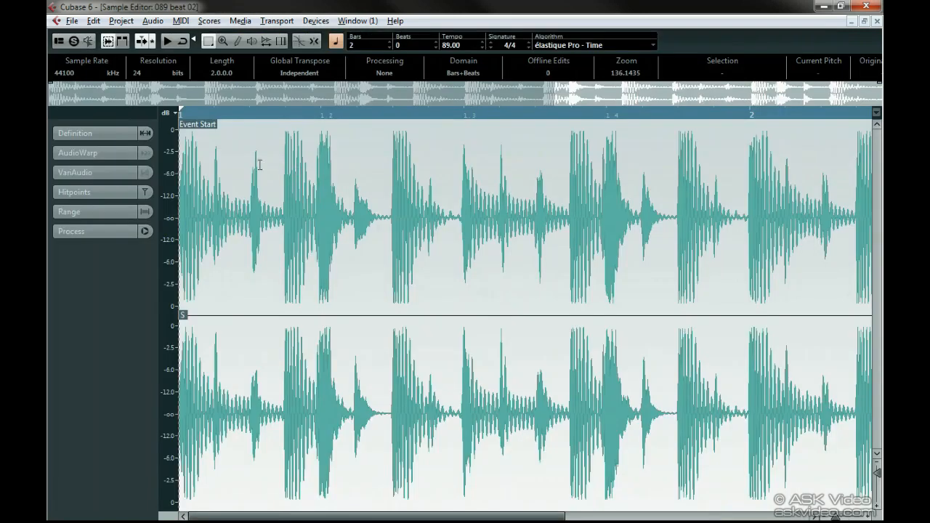
{"action": "left_click", "coordinate": [102, 192]}
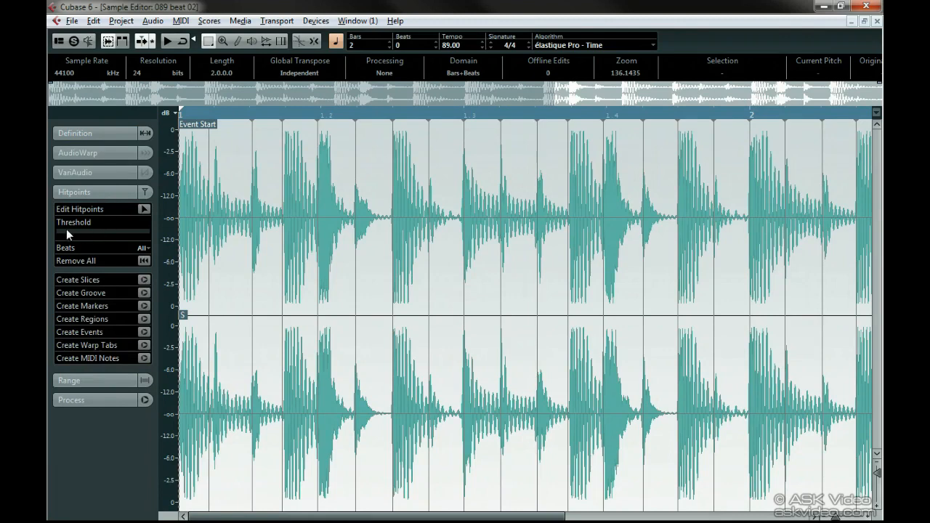
{"action": "mouse_move", "coordinate": [66, 229]}
{"action": "left_mouse_down"}
{"action": "mouse_move", "coordinate": [131, 234]}
{"action": "mouse_move", "coordinate": [77, 233]}
{"action": "left_mouse_up"}
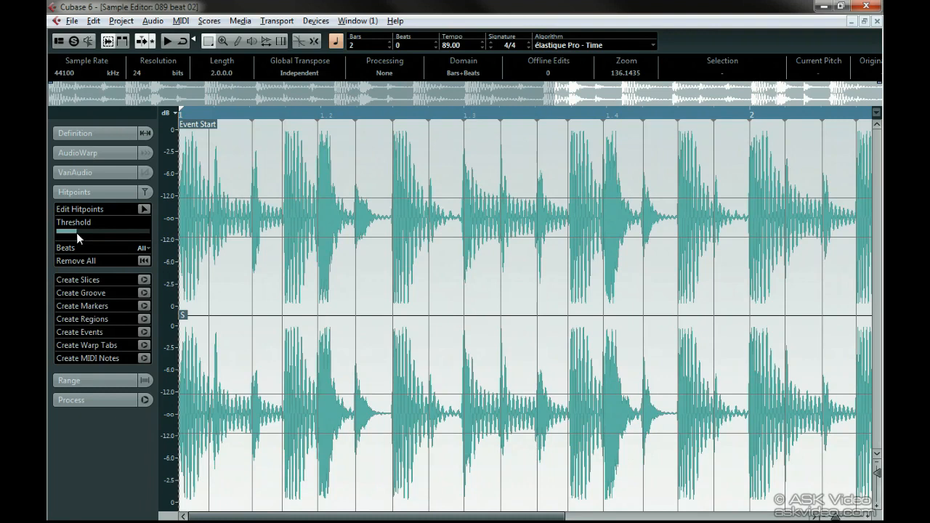
- Create slices from the hitpoints, agreeing to disable musical mode, and dissolve the sliced part into separate events
{"action": "left_click", "coordinate": [144, 280]}
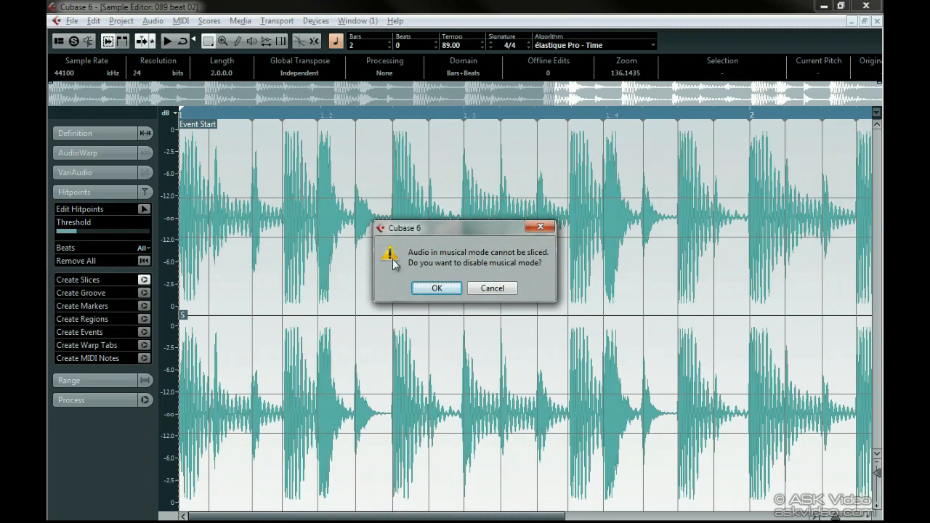
{"action": "left_click", "coordinate": [434, 288]}
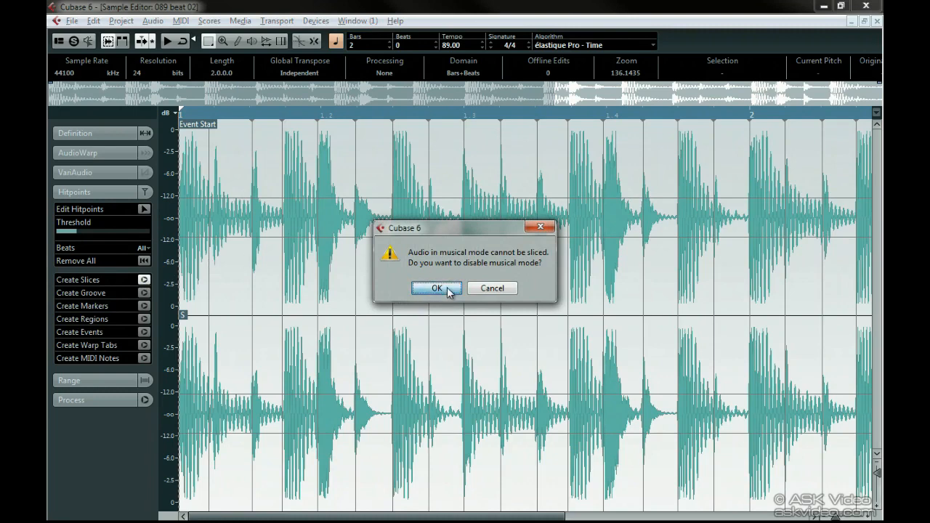
{"action": "left_click", "coordinate": [446, 287]}
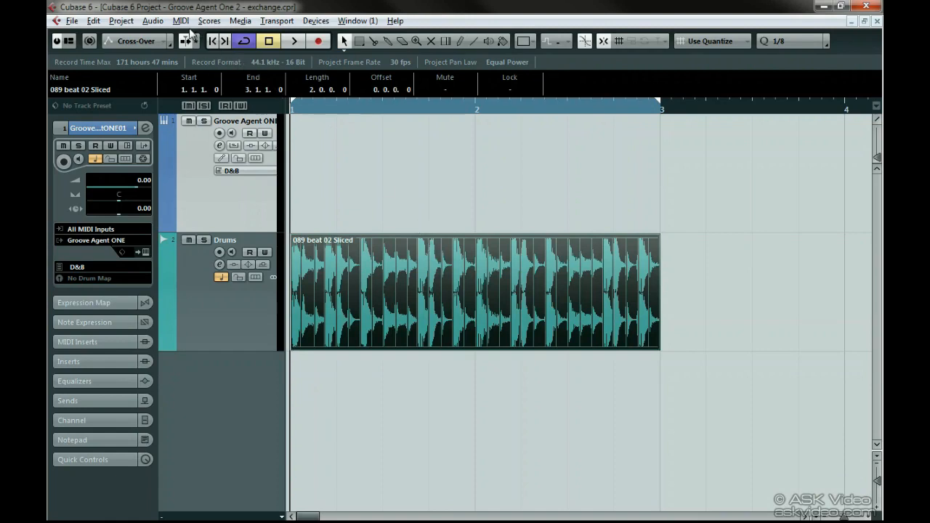
{"action": "left_click", "coordinate": [154, 21]}
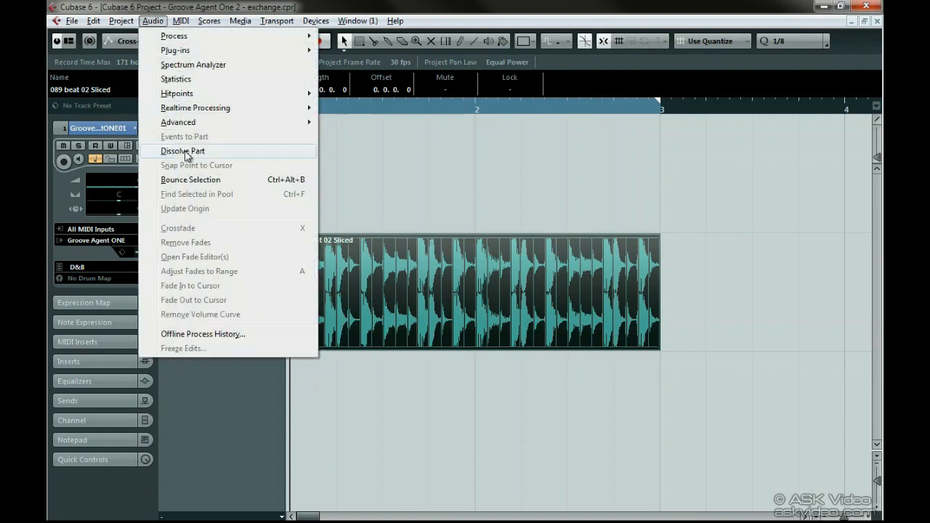
{"action": "left_click", "coordinate": [221, 152]}
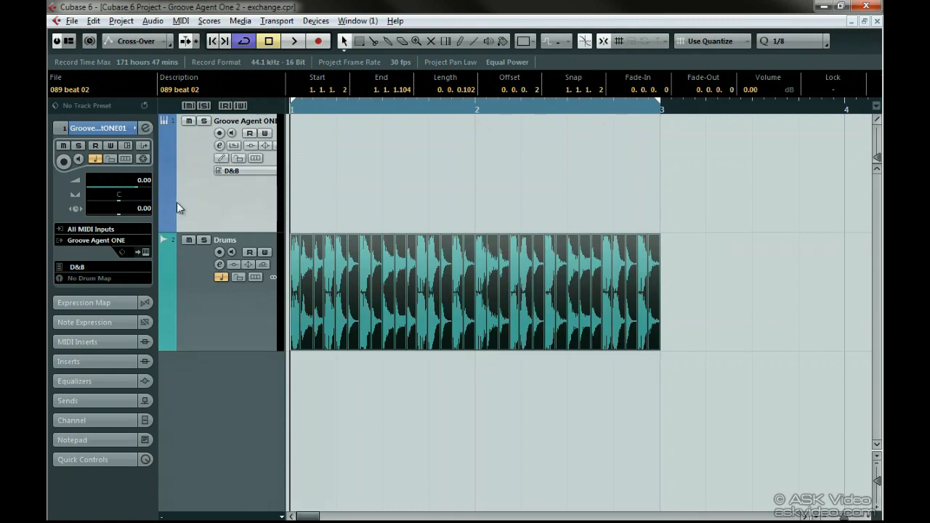
- Arrange the project and Groove Agent ONE windows, and load all the drum slices onto pads, dropping them at the C#2 pad in group 3
{"action": "left_click", "coordinate": [147, 252]}
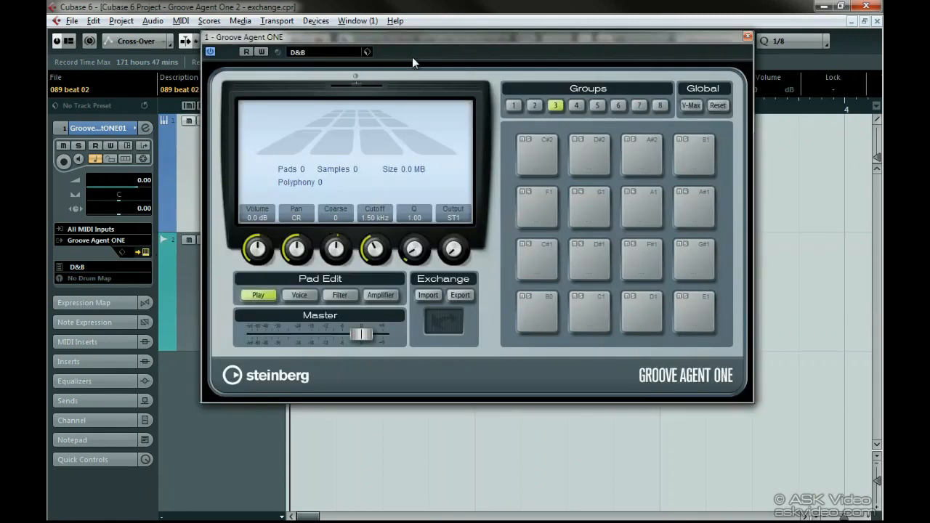
{"action": "left_click_drag", "start_coordinate": [408, 39], "coordinate": [529, 148]}
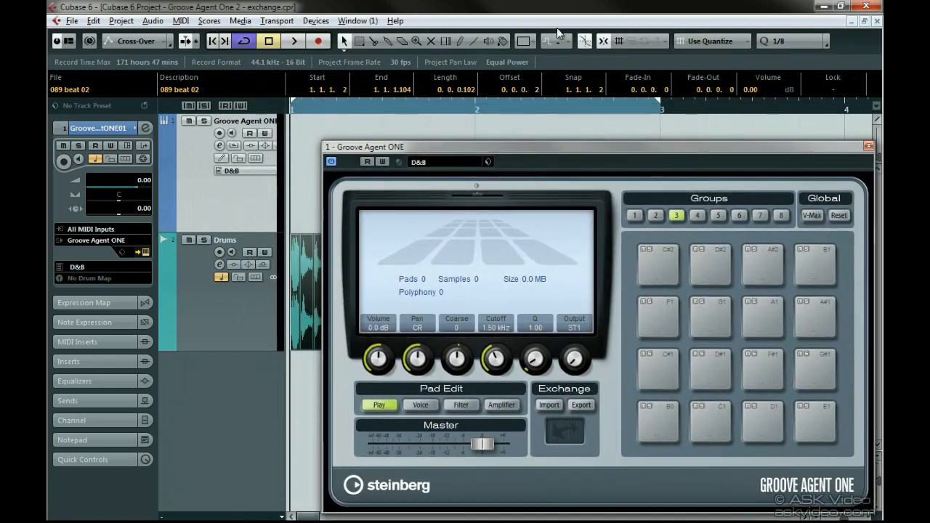
{"action": "left_click", "coordinate": [862, 22]}
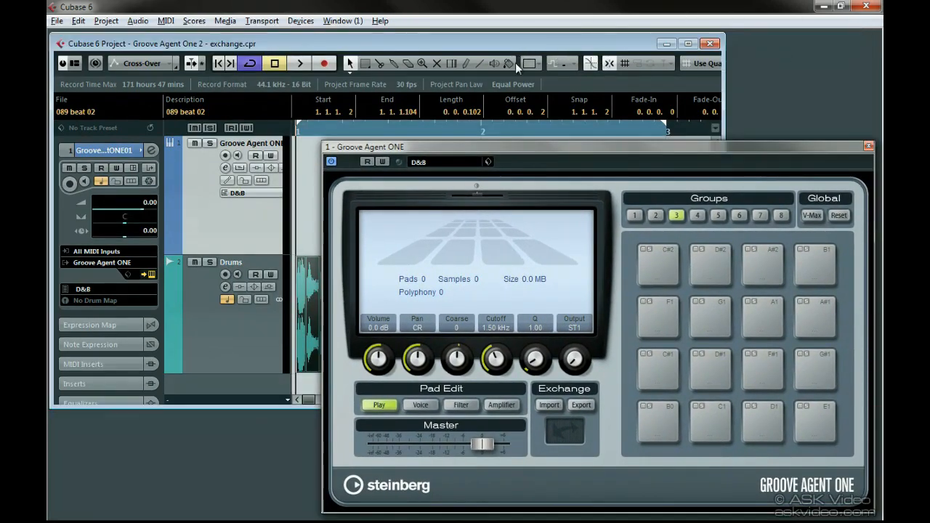
{"action": "left_click_drag", "start_coordinate": [502, 147], "coordinate": [487, 299]}
{"action": "left_click_drag", "start_coordinate": [686, 218], "coordinate": [639, 424]}
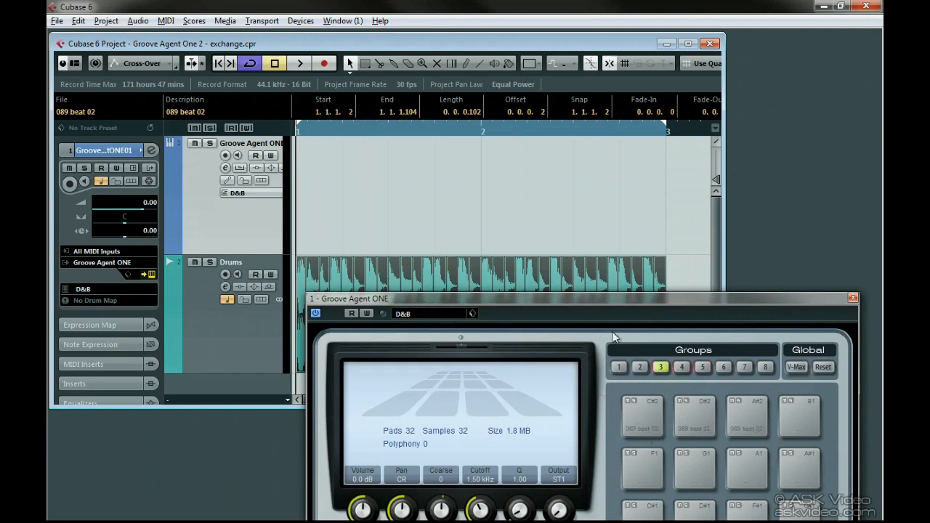
- Maximize the project window and export the slices' MIDI sequence from Groove Agent ONE to a new track below Drums
{"action": "left_click", "coordinate": [687, 44]}
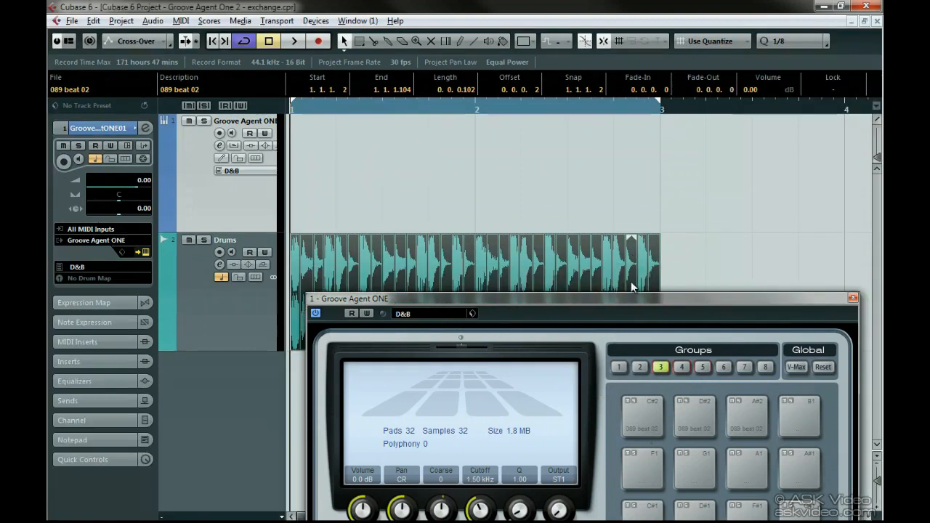
{"action": "left_click_drag", "start_coordinate": [631, 298], "coordinate": [530, 41]}
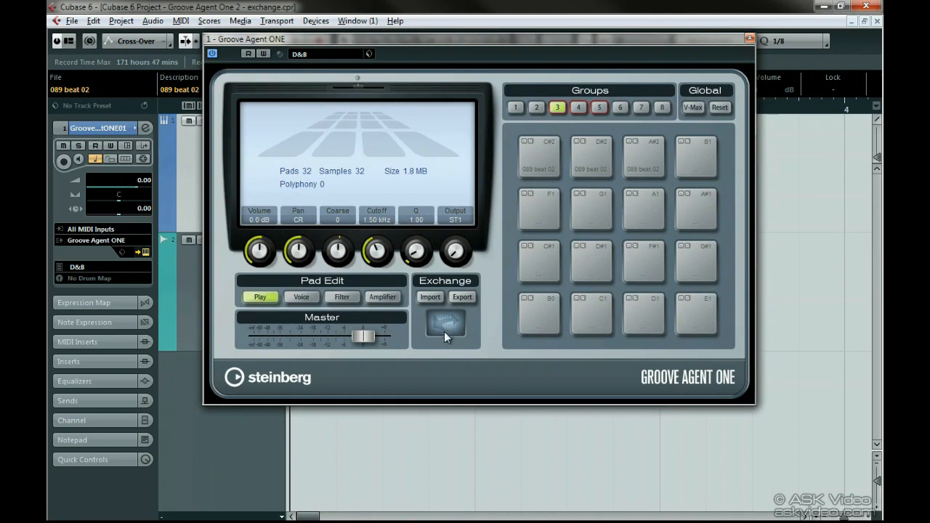
{"action": "left_click_drag", "start_coordinate": [444, 332], "coordinate": [292, 451]}
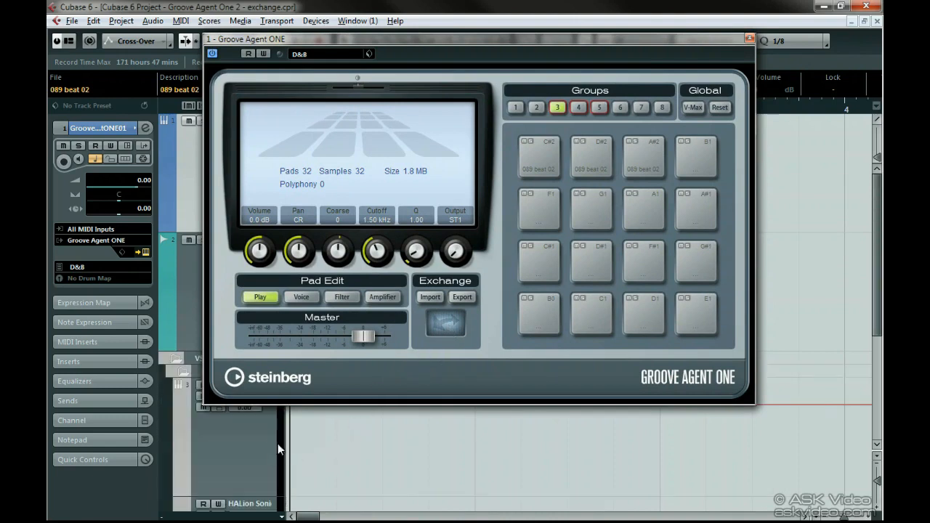
- Move the exported MIDI part to bar 1 of the Groove Agent ONE track, and remove the emptied MIDI track
{"action": "left_click_drag", "start_coordinate": [299, 33], "coordinate": [386, 67]}
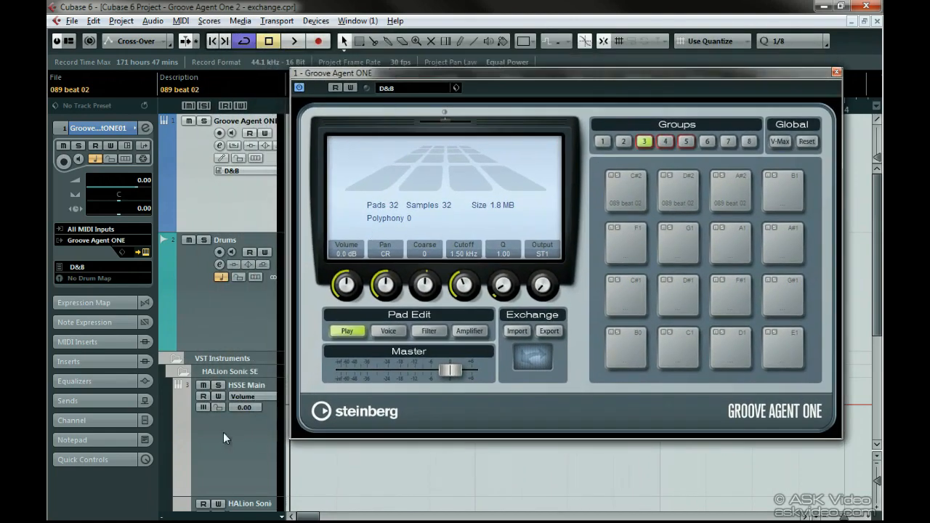
{"action": "scroll", "coordinate": [239, 441], "scroll_direction": "down", "scroll_amount": 5}
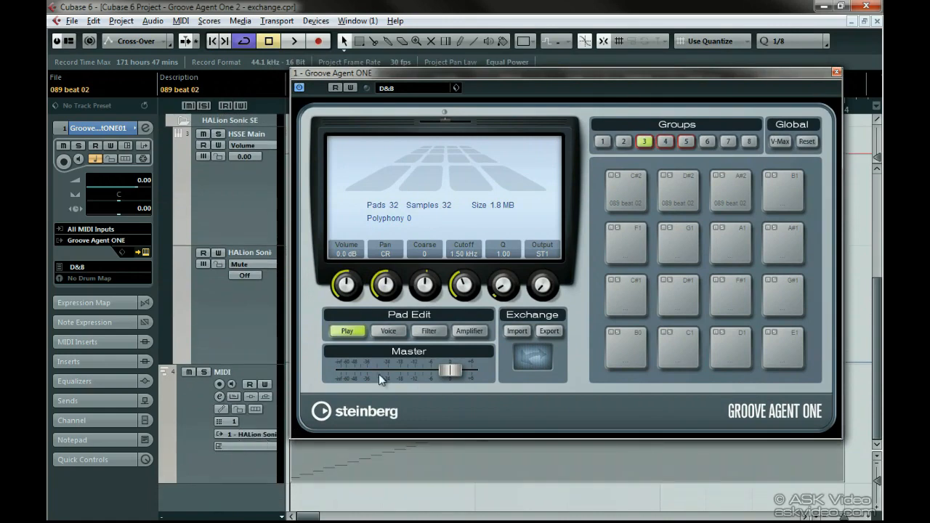
{"action": "left_click", "coordinate": [837, 72]}
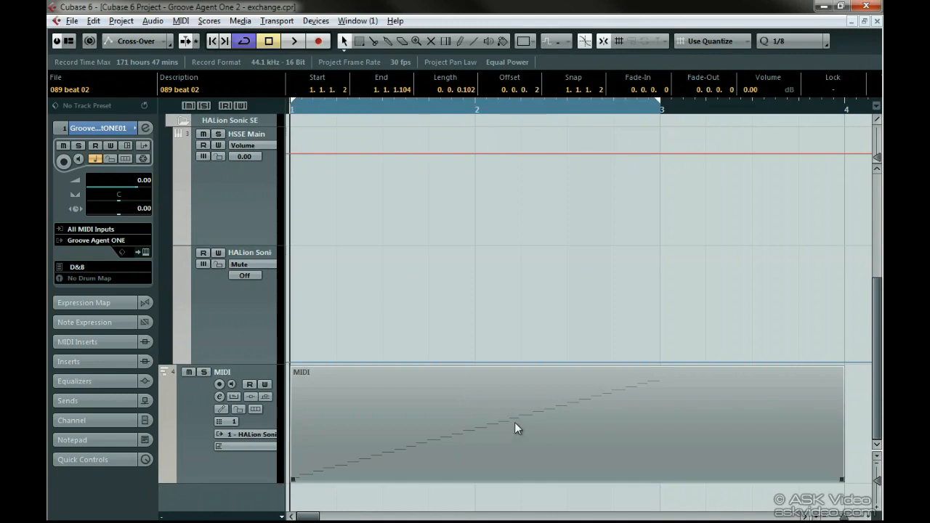
{"action": "left_click", "coordinate": [480, 355]}
{"action": "left_click", "coordinate": [184, 120]}
{"action": "left_click_drag", "start_coordinate": [410, 418], "coordinate": [405, 192]}
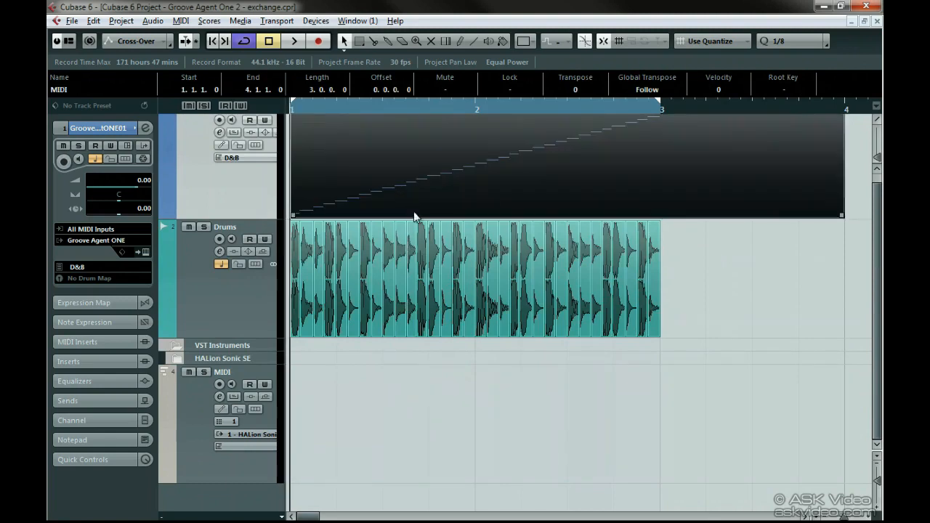
{"action": "right_click", "coordinate": [207, 388]}
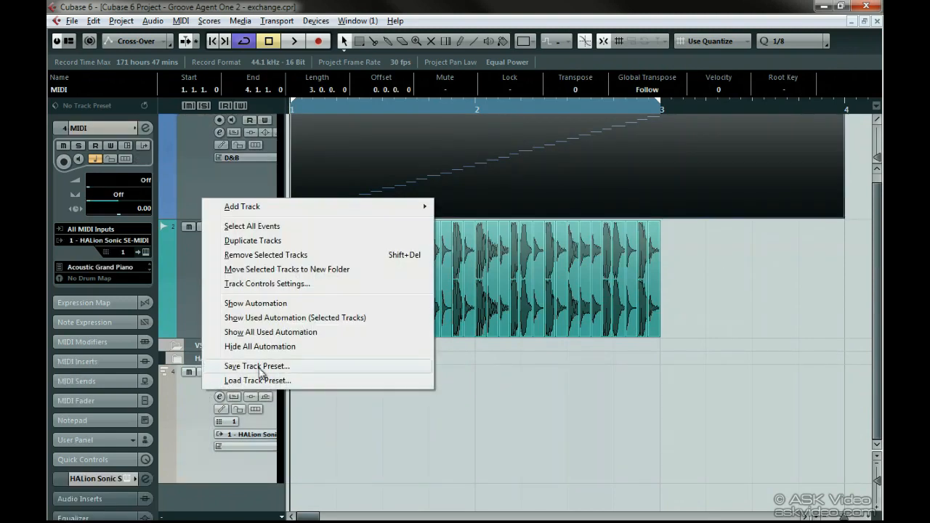
{"action": "left_click", "coordinate": [323, 256]}
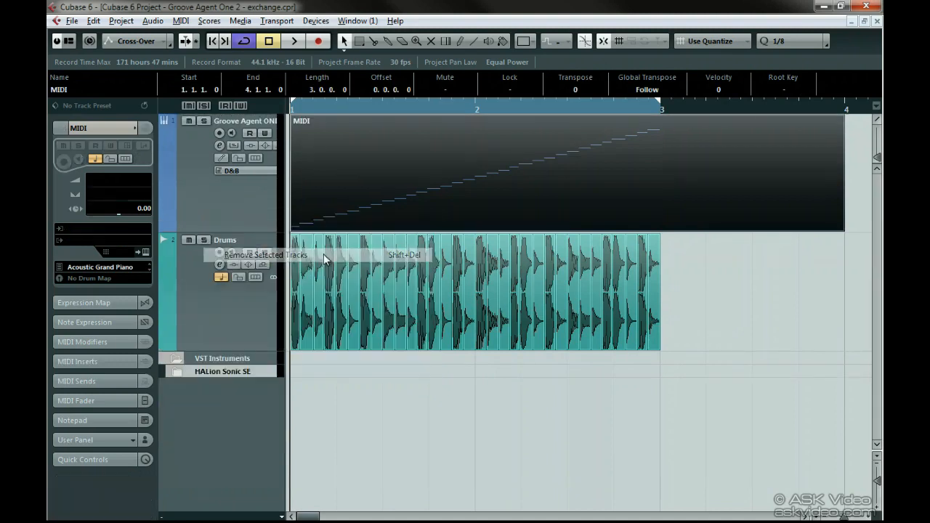
- Mute the Drums track and play the MIDI part through Groove Agent ONE
{"action": "left_click", "coordinate": [188, 240]}
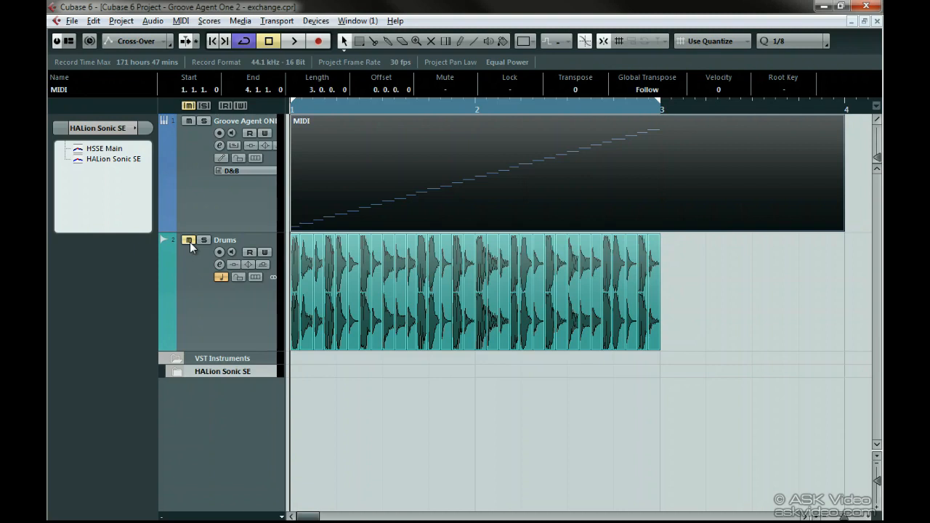
{"action": "key", "text": "space"}
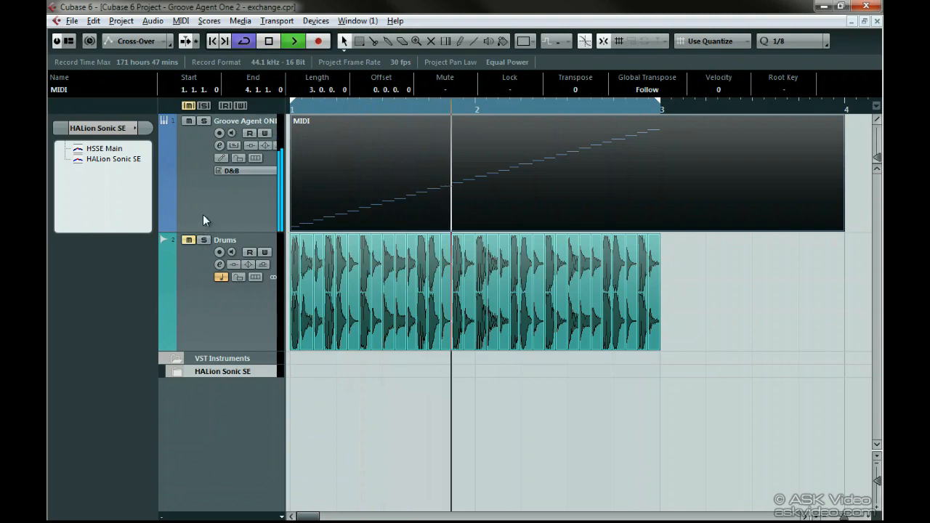
- Open Groove Agent ONE during playback and show the C#2 slice pad's Voice and Filter settings, plus the D#2 pad's Filter settings
{"action": "left_click", "coordinate": [201, 215]}
{"action": "left_click", "coordinate": [146, 253]}
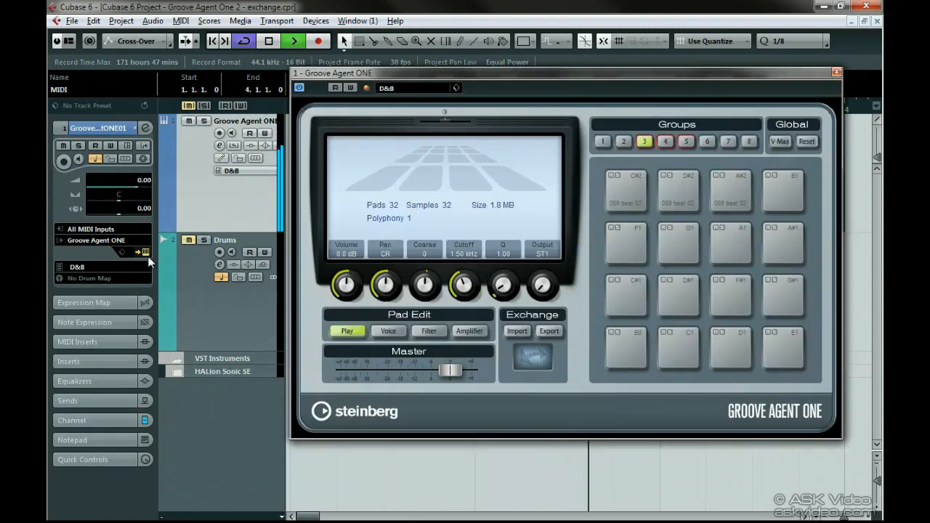
{"action": "left_click", "coordinate": [626, 203]}
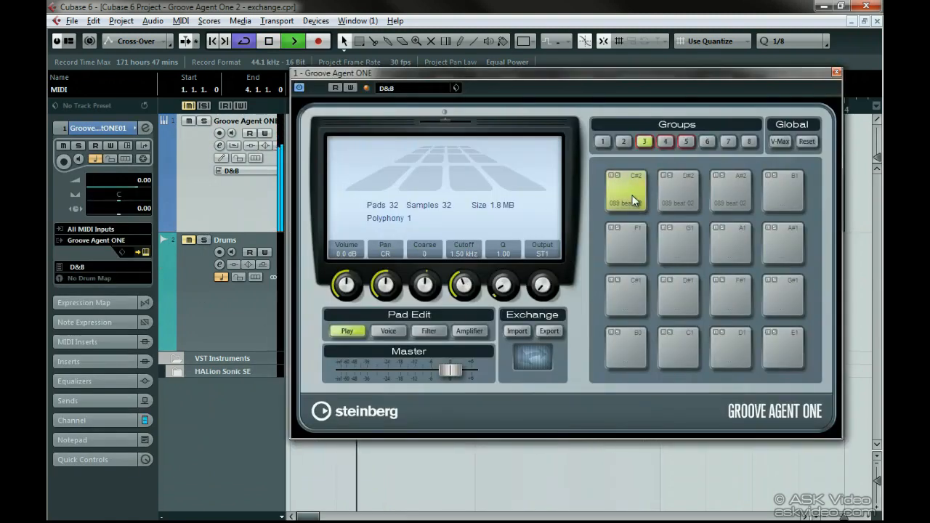
{"action": "left_click", "coordinate": [391, 330]}
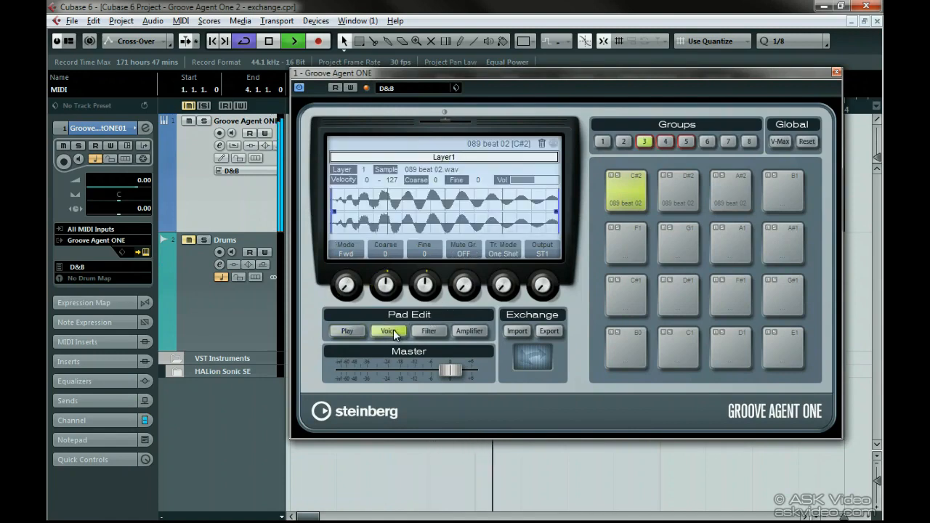
{"action": "left_click", "coordinate": [422, 331]}
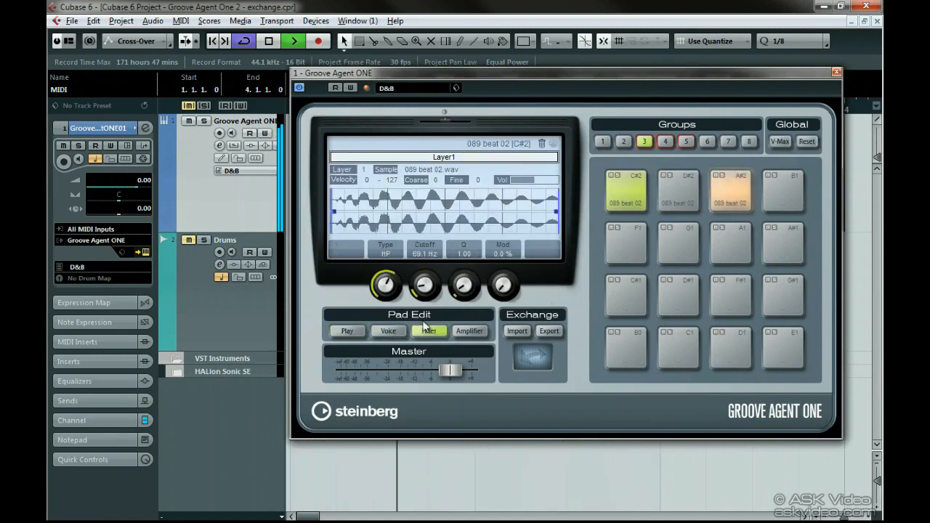
{"action": "left_click", "coordinate": [660, 209]}
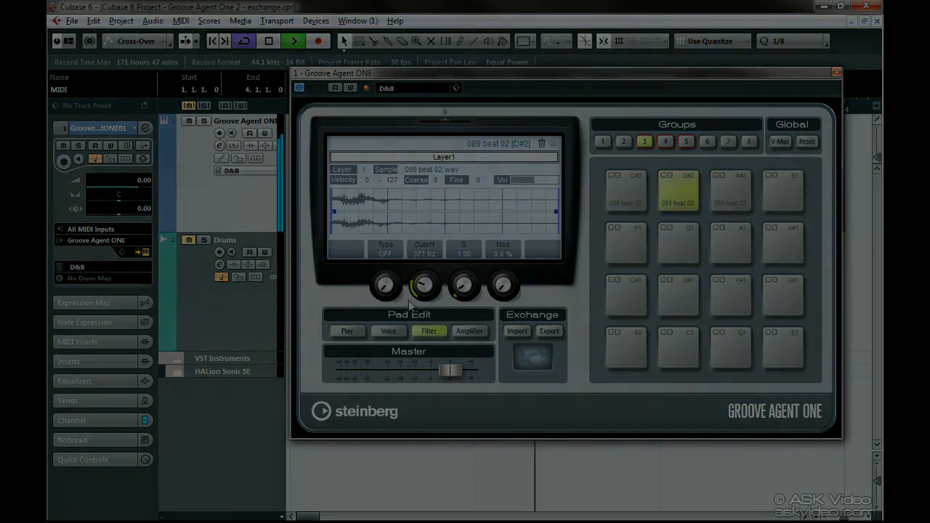